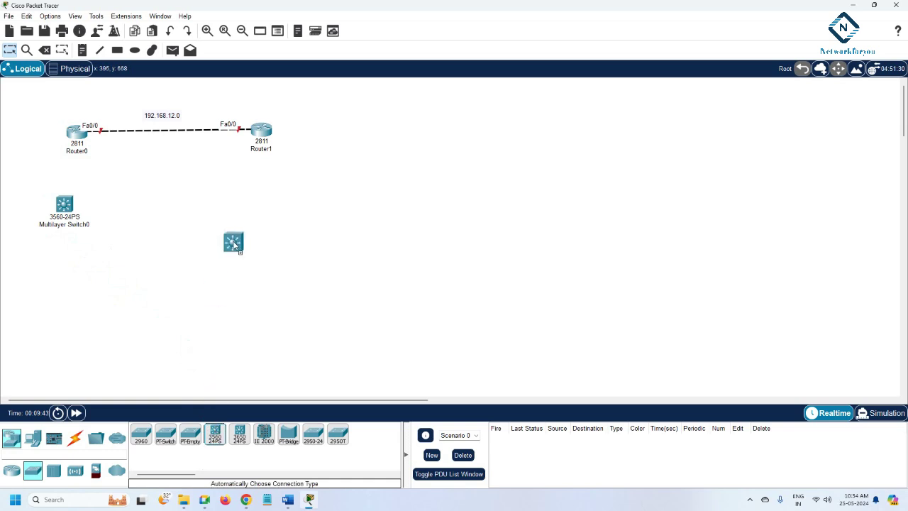
- Reposition Router0 and Router1 slightly outward so they sit a little farther apart on the workspace
mouse_move(77, 140)
left_mouse_down()
mouse_move(75, 129)
mouse_move(83, 139)
left_mouse_up()
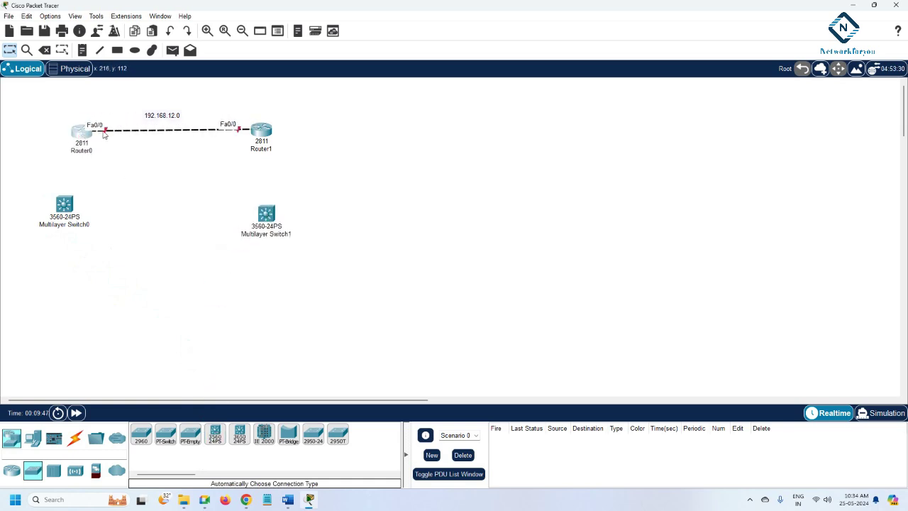
mouse_move(83, 136)
left_mouse_down()
mouse_move(61, 134)
mouse_move(76, 135)
left_mouse_up()
mouse_move(261, 132)
left_mouse_down()
mouse_move(297, 125)
mouse_move(269, 131)
left_mouse_up()
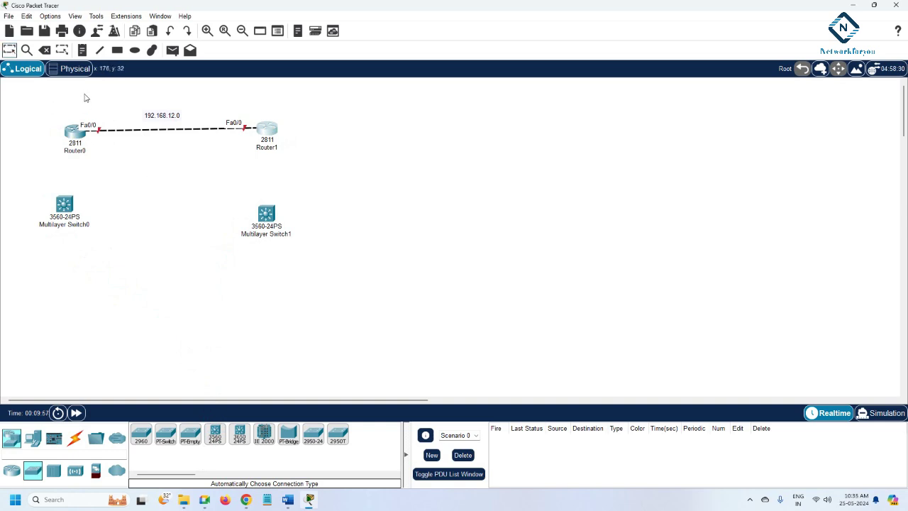
- Launch Epic Pen, move its toolbar to the empty right part of the workspace, and activate the pen
left_click(61, 499)
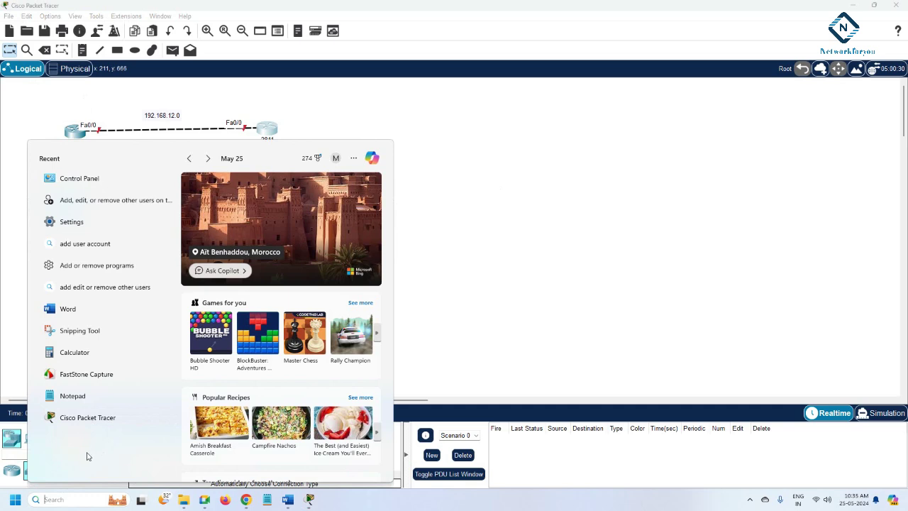
type("pen")
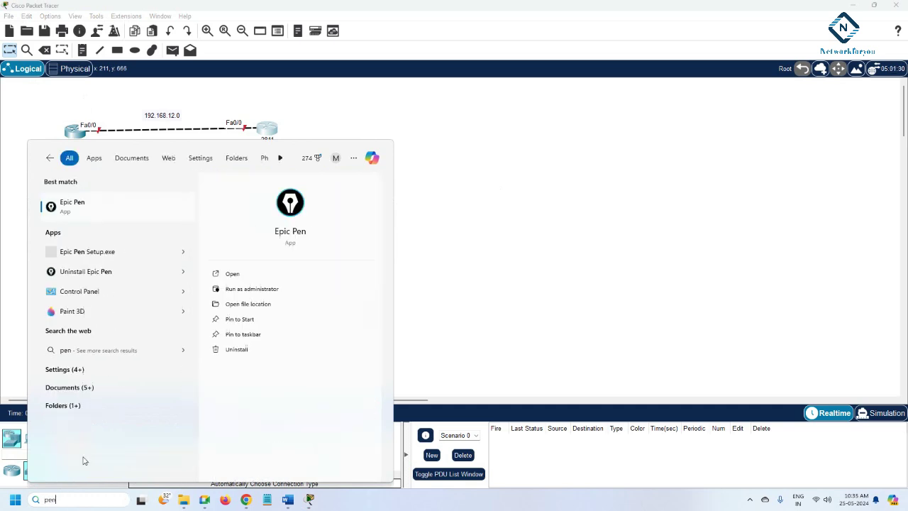
left_click(296, 224)
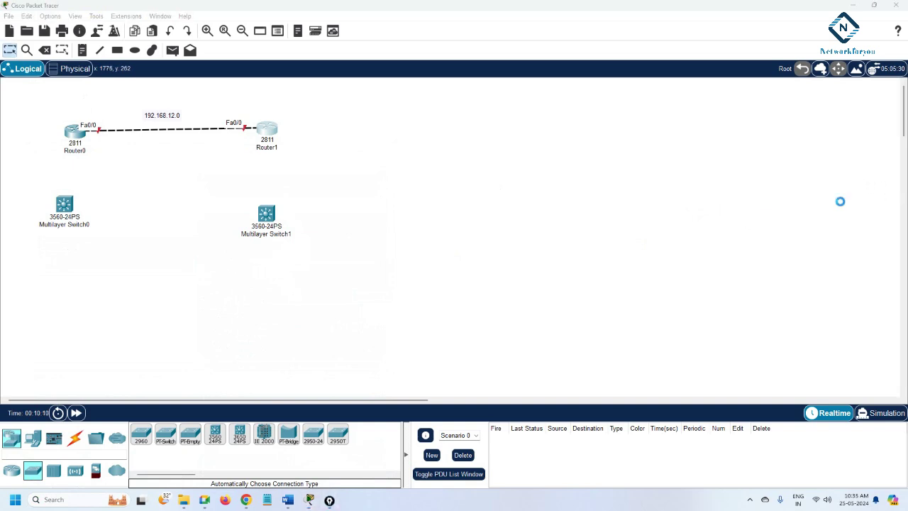
left_click_drag(359, 63, 807, 151)
left_click(806, 214)
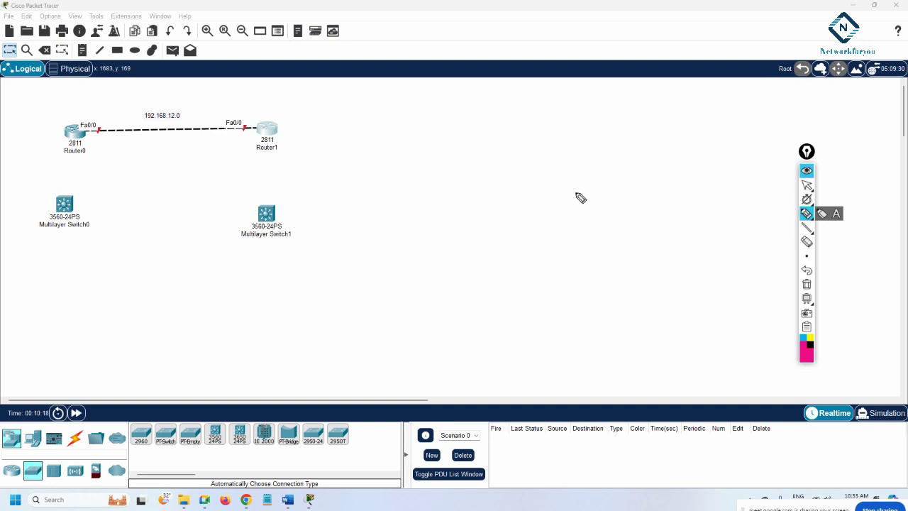
- Draw a box with small circles around the router-to-router link, and handwrite HO under Router0 and BR under Router1
mouse_move(111, 112)
left_mouse_down()
mouse_move(105, 143)
mouse_move(237, 136)
mouse_move(220, 107)
mouse_move(121, 107)
mouse_move(101, 134)
mouse_move(144, 133)
mouse_move(141, 122)
left_mouse_up()
mouse_move(175, 122)
left_mouse_down()
mouse_move(178, 135)
mouse_move(210, 132)
left_mouse_up()
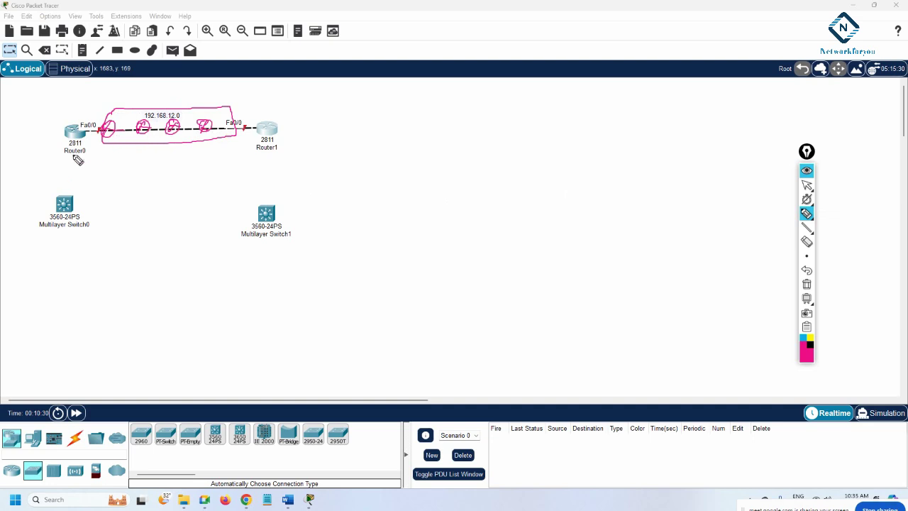
mouse_move(75, 149)
left_mouse_down()
mouse_move(72, 169)
mouse_move(90, 146)
left_mouse_up()
mouse_move(254, 146)
left_mouse_down()
mouse_move(263, 140)
mouse_move(272, 148)
left_mouse_up()
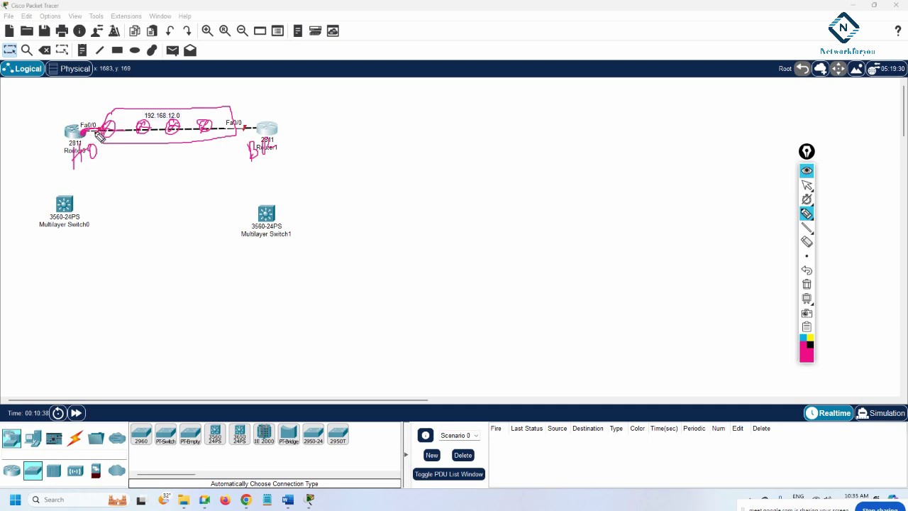
- Mark both router ends of the link with arrows and write 12 above the 192.168.12.0 network
left_click_drag(233, 125, 267, 132)
left_click_drag(90, 92, 96, 111)
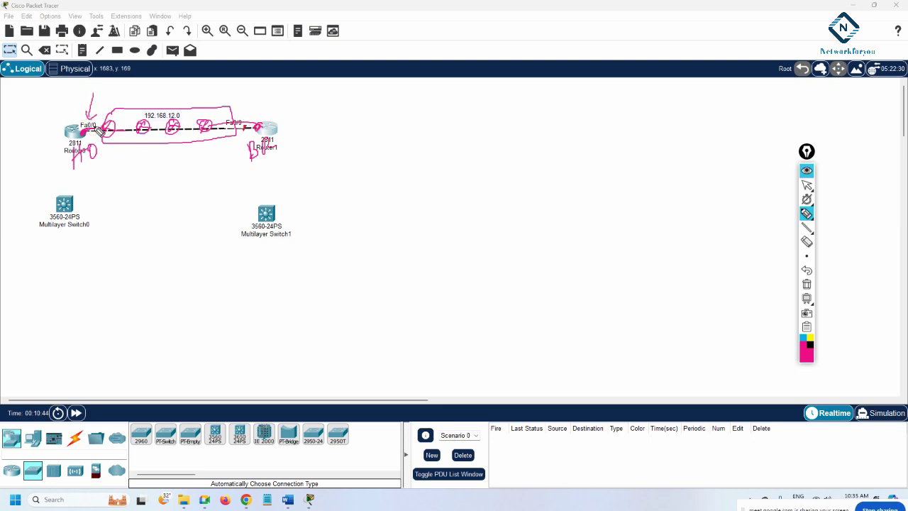
mouse_move(263, 88)
left_mouse_down()
mouse_move(264, 119)
mouse_move(277, 114)
left_mouse_up()
mouse_move(159, 86)
left_mouse_down()
mouse_move(168, 107)
mouse_move(176, 105)
left_mouse_up()
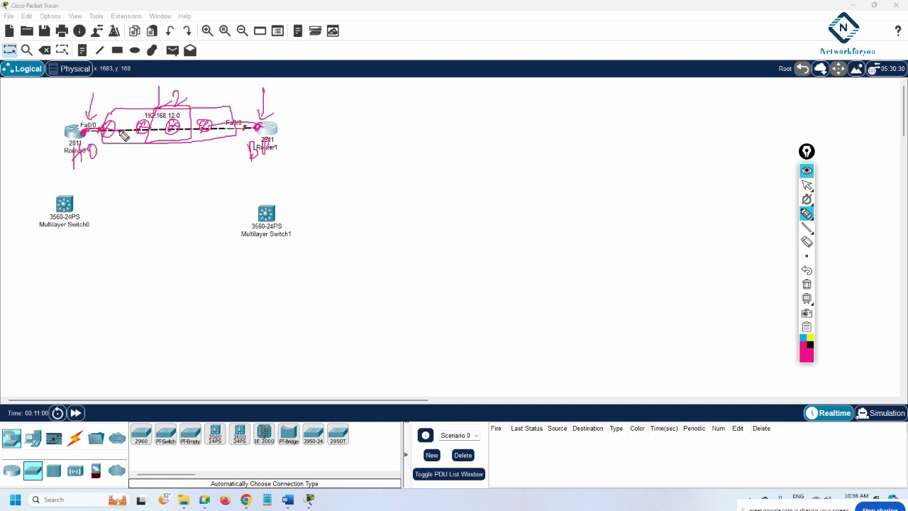
- Circle both Fa0/0 interfaces, draw an arc between them, add more circles along the link, and erase all annotations
mouse_move(91, 136)
left_mouse_down()
mouse_move(90, 114)
mouse_move(76, 130)
mouse_move(93, 112)
mouse_move(105, 129)
left_mouse_up()
mouse_move(256, 137)
left_mouse_down()
mouse_move(268, 129)
mouse_move(248, 142)
mouse_move(245, 114)
mouse_move(254, 126)
left_mouse_up()
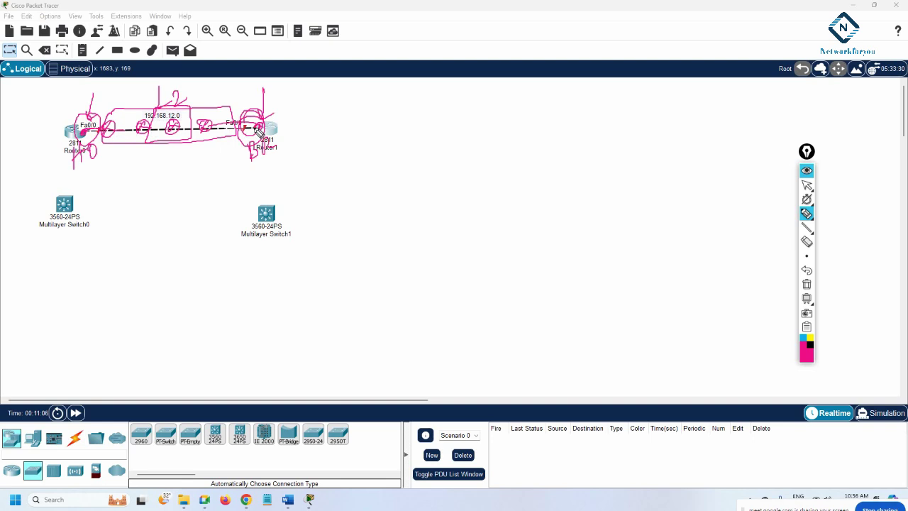
mouse_move(86, 134)
left_mouse_down()
mouse_move(136, 90)
mouse_move(196, 88)
mouse_move(245, 133)
left_mouse_up()
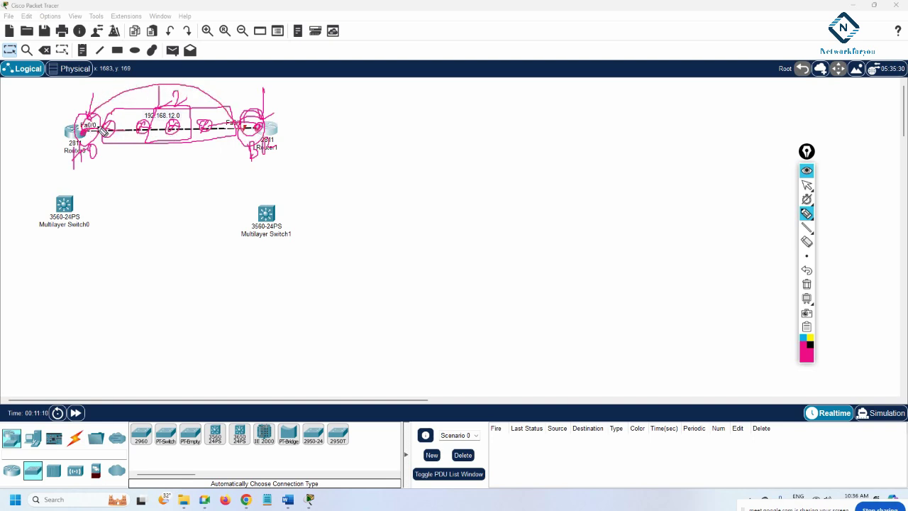
mouse_move(122, 128)
left_mouse_down()
mouse_move(139, 135)
mouse_move(126, 125)
left_mouse_up()
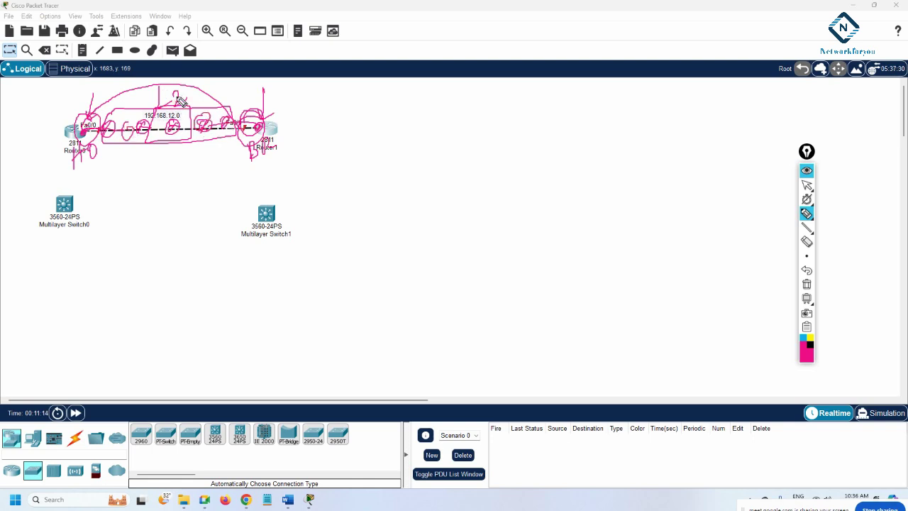
left_click(807, 284)
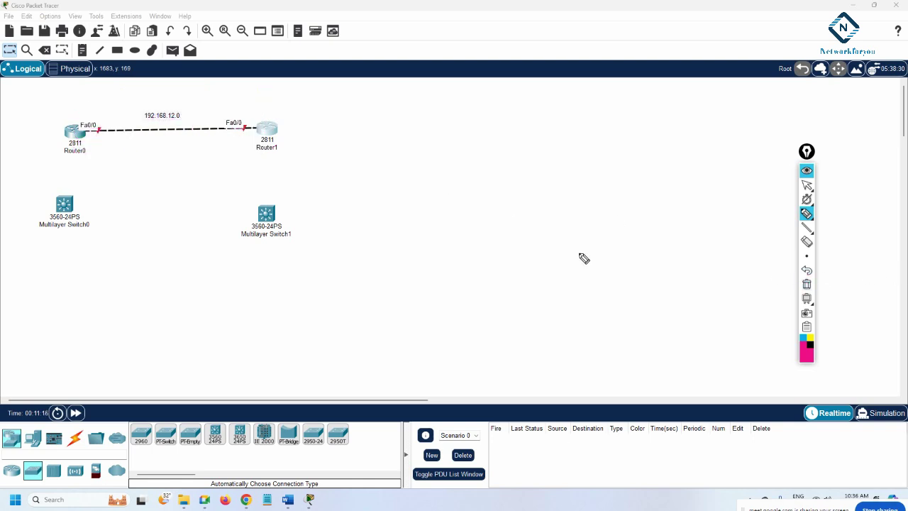
- Annotate both Fa0/0 interfaces with arrows, handwrite a ringed note over the link between the routers, and erase all annotations
mouse_move(99, 122)
left_mouse_down()
mouse_move(87, 114)
mouse_move(79, 133)
mouse_move(100, 118)
mouse_move(92, 115)
left_mouse_up()
left_click_drag(172, 101, 250, 127)
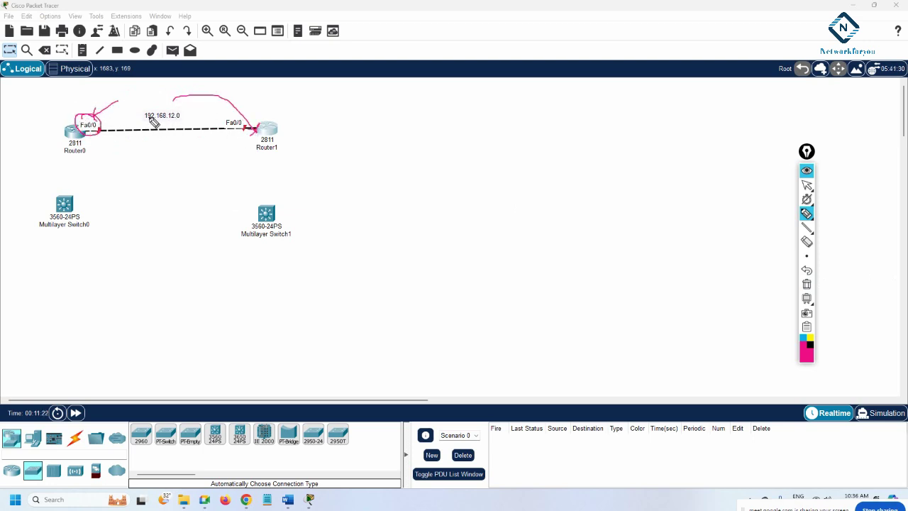
mouse_move(125, 112)
left_mouse_down()
mouse_move(112, 135)
mouse_move(139, 148)
mouse_move(227, 141)
mouse_move(216, 114)
mouse_move(188, 108)
mouse_move(122, 114)
mouse_move(145, 112)
mouse_move(139, 137)
mouse_move(167, 138)
mouse_move(199, 120)
mouse_move(220, 132)
mouse_move(182, 126)
mouse_move(194, 113)
mouse_move(126, 135)
left_mouse_up()
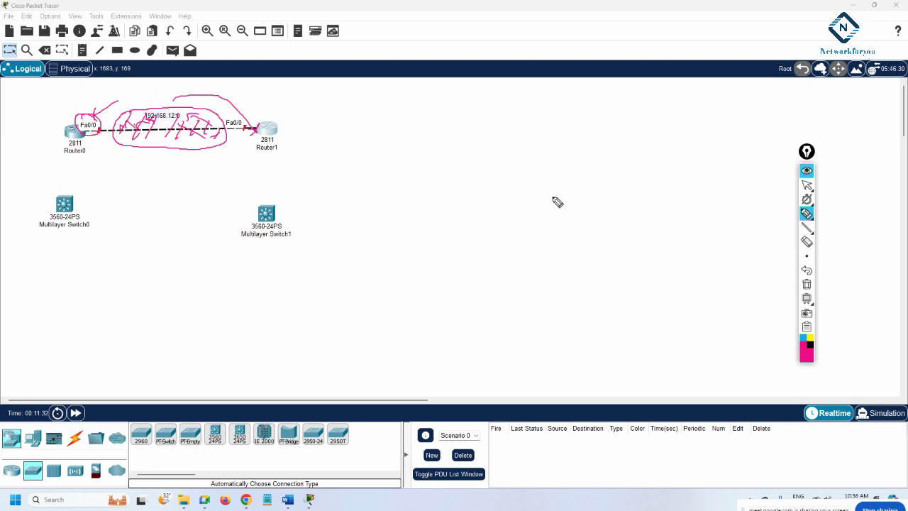
left_click(807, 284)
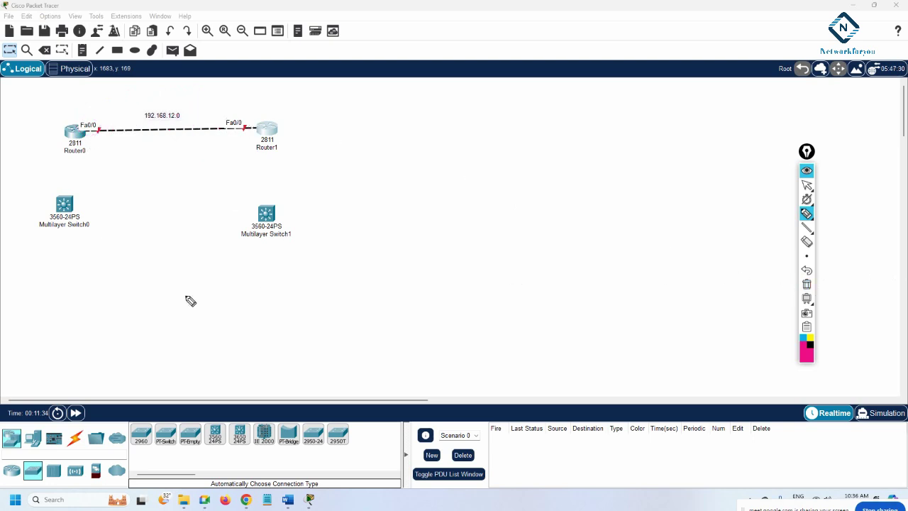
- Sketch a line from each router to its multilayer switch and several branch lines spreading out below each switch
left_click_drag(72, 139, 63, 198)
left_click_drag(267, 134, 267, 198)
mouse_move(68, 218)
left_mouse_down()
mouse_move(22, 255)
mouse_move(61, 244)
mouse_move(50, 274)
mouse_move(42, 249)
mouse_move(108, 259)
left_mouse_up()
left_click_drag(71, 191, 121, 240)
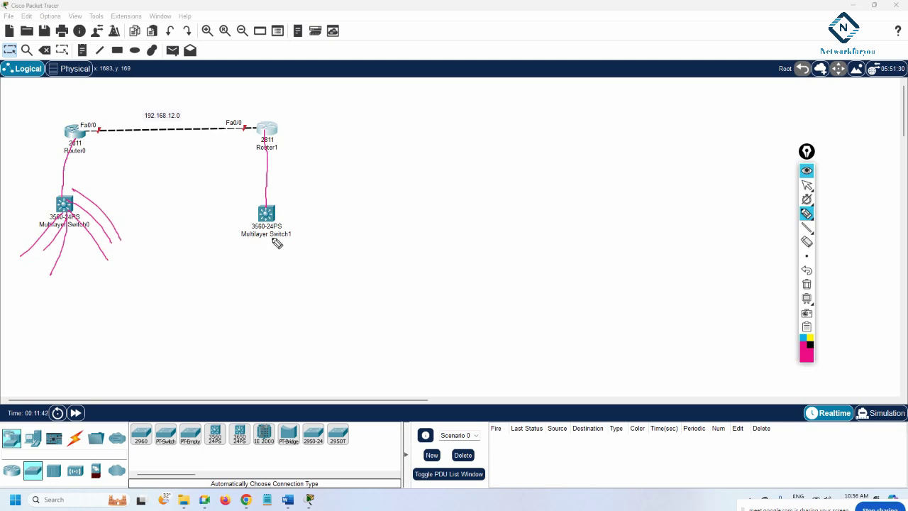
left_click_drag(250, 235, 214, 279)
mouse_move(270, 229)
left_mouse_down()
mouse_move(253, 247)
mouse_move(280, 217)
mouse_move(247, 283)
left_mouse_up()
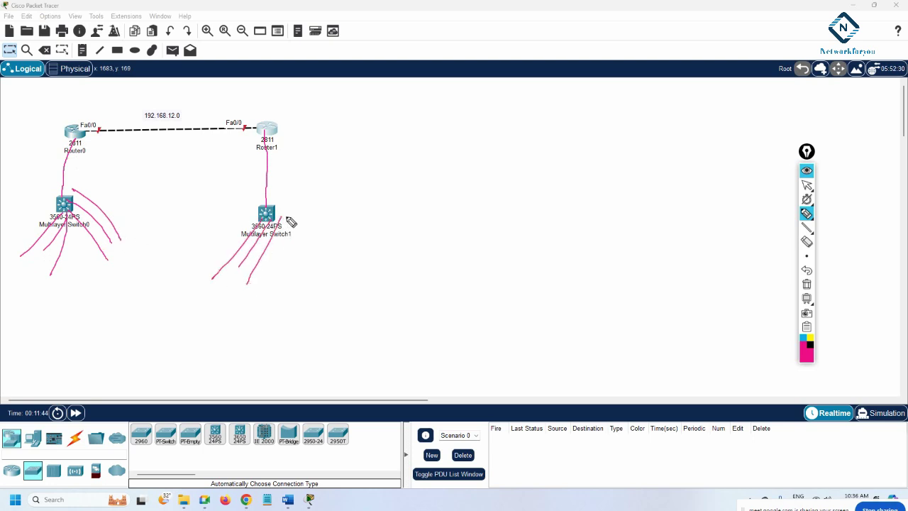
mouse_move(276, 213)
left_mouse_down()
mouse_move(354, 261)
mouse_move(340, 264)
mouse_move(345, 290)
left_mouse_up()
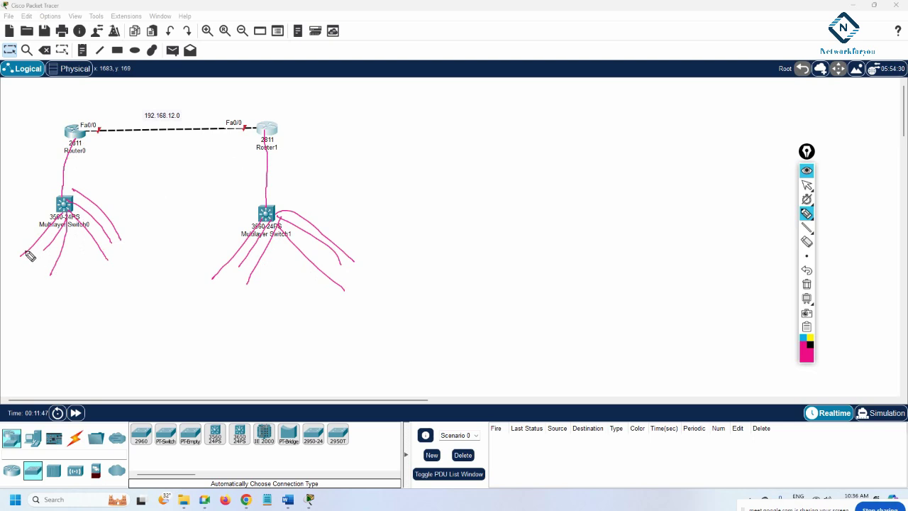
- Circle a branch line under each switch, and handwrite Hyd above Router0 and B above Router1
left_click_drag(233, 257, 237, 269)
mouse_move(53, 112)
left_mouse_down()
mouse_move(59, 105)
mouse_move(69, 123)
mouse_move(79, 93)
left_mouse_up()
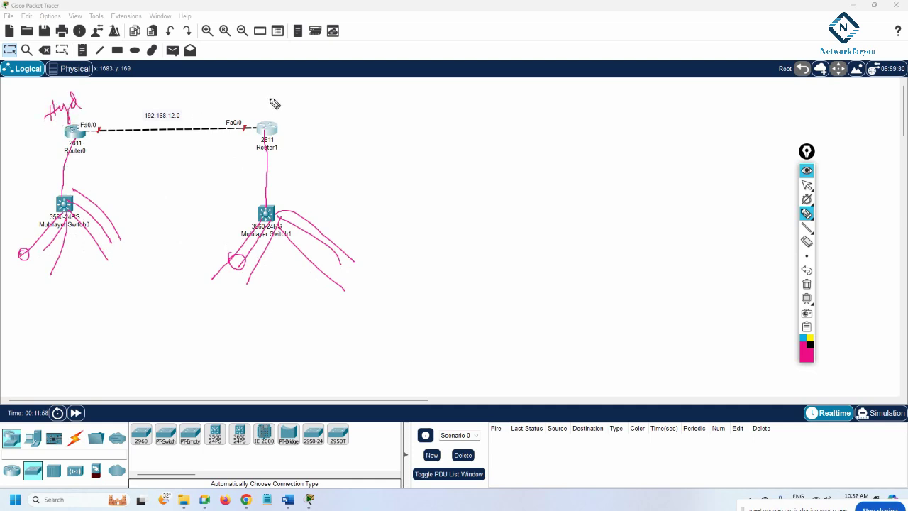
left_click_drag(270, 97, 283, 114)
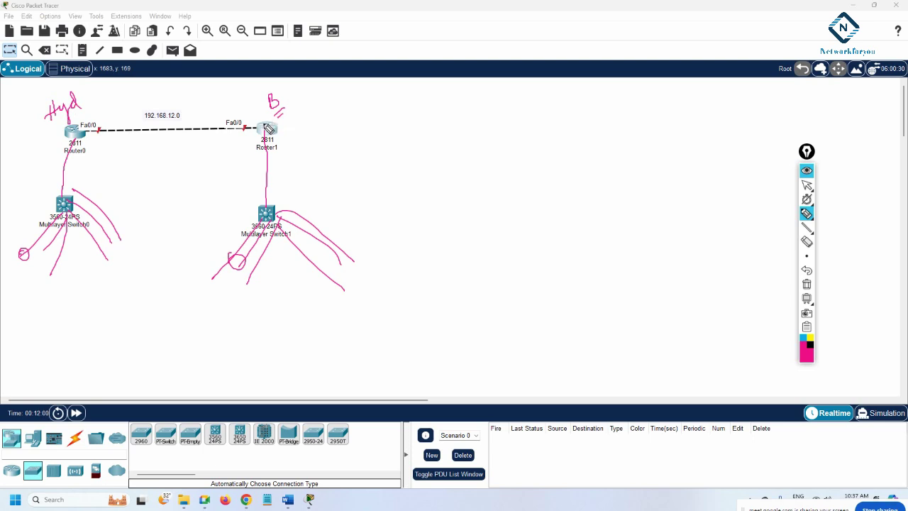
- Mark the two link ends with arrows, box and cross out the 12 network between the routers, and erase all annotations
left_click_drag(198, 125, 187, 126)
left_click_drag(121, 113, 85, 126)
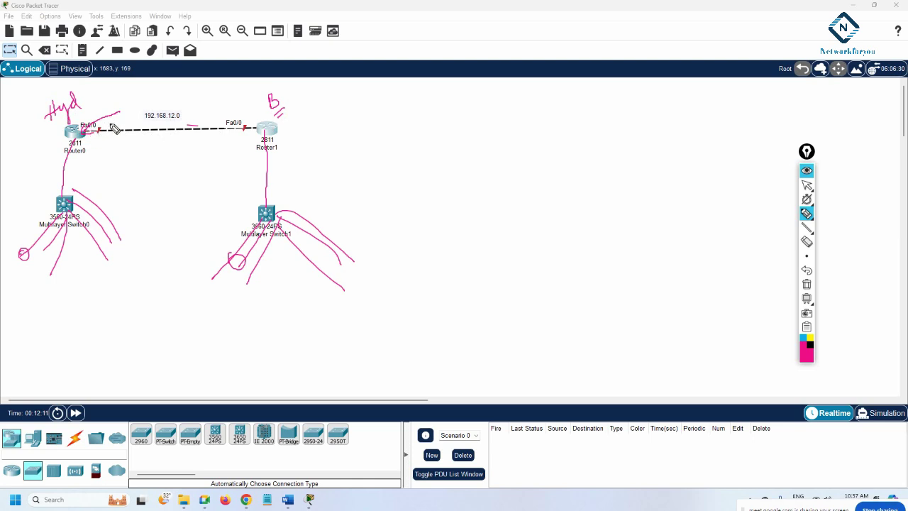
left_click_drag(218, 111, 257, 138)
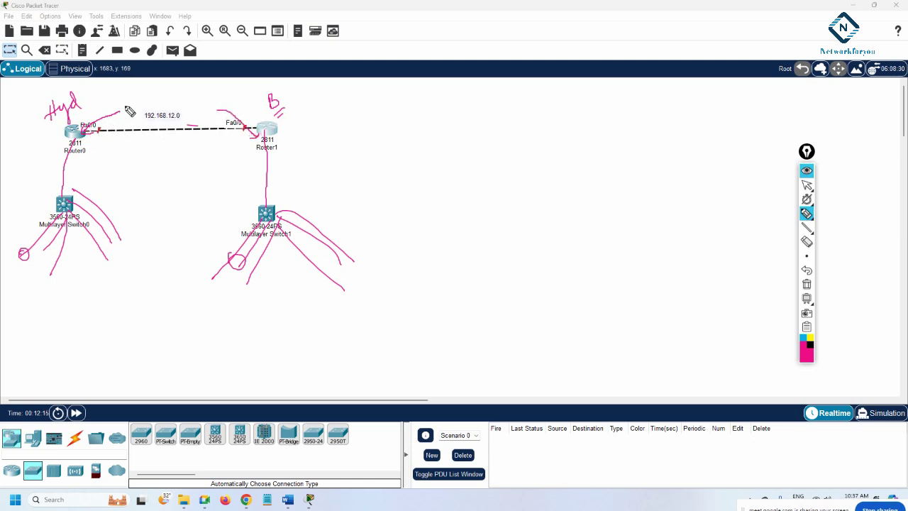
mouse_move(124, 101)
left_mouse_down()
mouse_move(210, 116)
mouse_move(219, 92)
mouse_move(212, 80)
mouse_move(126, 90)
mouse_move(165, 103)
mouse_move(133, 101)
mouse_move(128, 171)
mouse_move(224, 160)
mouse_move(208, 89)
mouse_move(142, 100)
mouse_move(219, 125)
mouse_move(261, 124)
mouse_move(110, 119)
mouse_move(89, 108)
mouse_move(96, 87)
mouse_move(99, 113)
left_mouse_up()
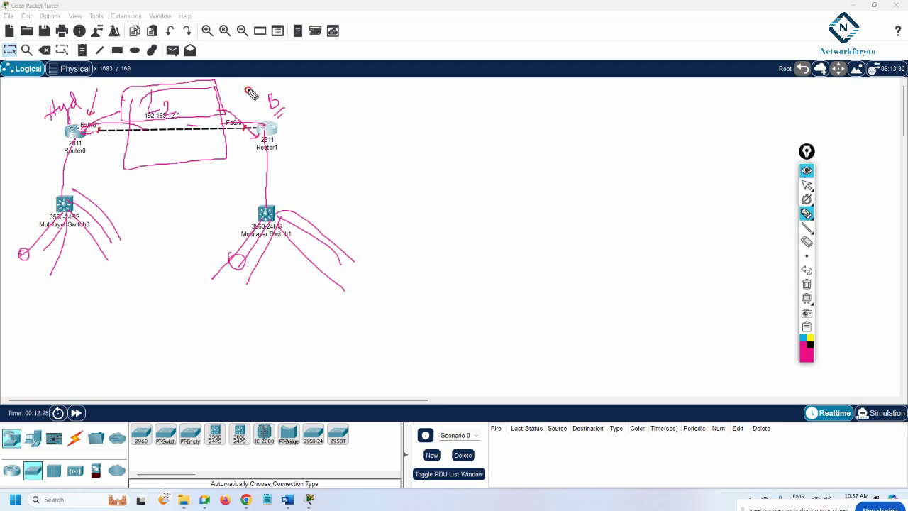
left_click_drag(248, 89, 253, 122)
mouse_move(105, 130)
left_mouse_down()
mouse_move(181, 107)
mouse_move(225, 117)
mouse_move(201, 134)
mouse_move(140, 119)
mouse_move(144, 111)
mouse_move(138, 144)
mouse_move(182, 145)
left_mouse_up()
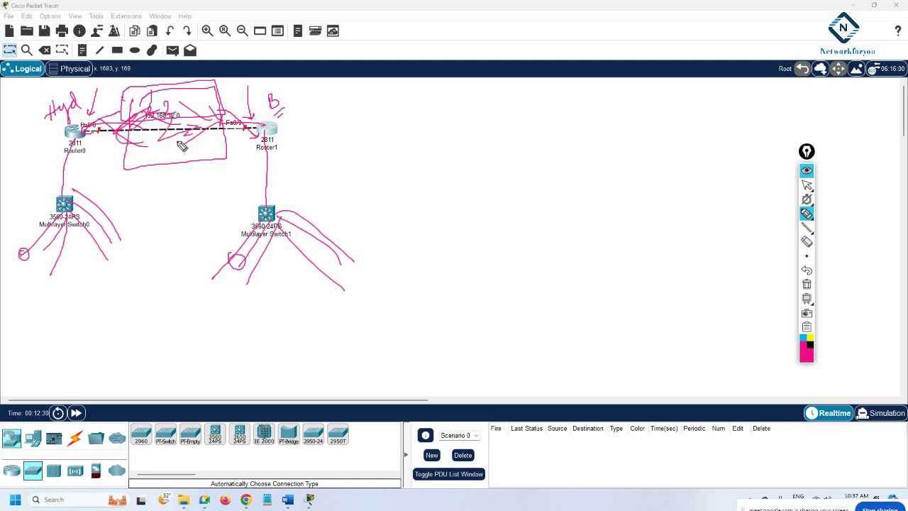
left_click(806, 284)
- Box the link with crossed-out circles inside it, and circle the Fa0/0 interface on each router
mouse_move(115, 108)
left_mouse_down()
mouse_move(115, 147)
mouse_move(237, 148)
mouse_move(239, 117)
mouse_move(116, 108)
left_mouse_up()
mouse_move(130, 114)
left_mouse_down()
mouse_move(182, 140)
mouse_move(234, 134)
left_mouse_up()
mouse_move(133, 126)
left_mouse_down()
mouse_move(174, 139)
mouse_move(196, 119)
mouse_move(231, 131)
mouse_move(228, 122)
mouse_move(209, 130)
mouse_move(154, 122)
mouse_move(140, 140)
left_mouse_up()
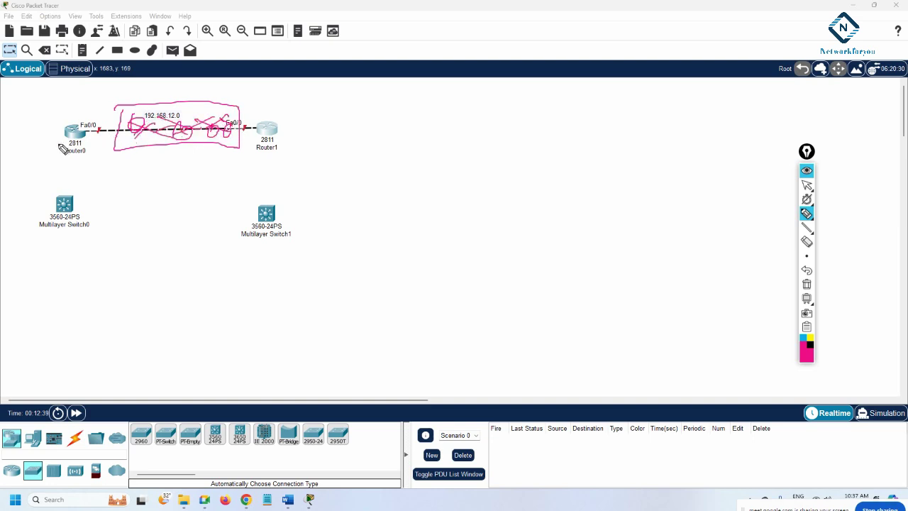
left_click_drag(98, 97, 83, 117)
left_click(254, 128)
mouse_move(98, 126)
left_mouse_down()
mouse_move(87, 142)
mouse_move(97, 122)
left_mouse_up()
mouse_move(248, 111)
left_mouse_down()
mouse_move(262, 133)
mouse_move(256, 113)
left_mouse_up()
- Sketch curved boundaries around the Router0 and Router1 sites, with lines leading down to each multilayer switch
left_click_drag(78, 145, 65, 192)
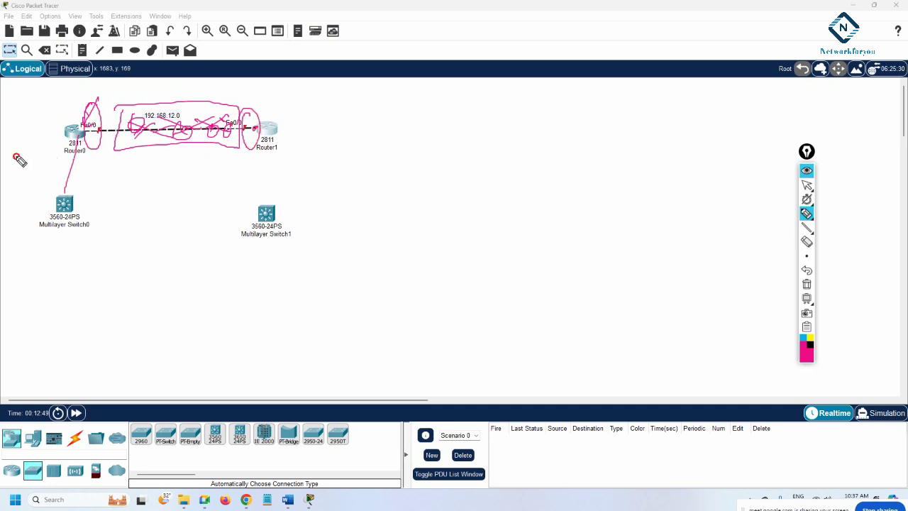
left_click_drag(15, 156, 74, 135)
mouse_move(77, 144)
left_mouse_down()
mouse_move(103, 188)
mouse_move(94, 254)
left_mouse_up()
left_click_drag(73, 166, 88, 213)
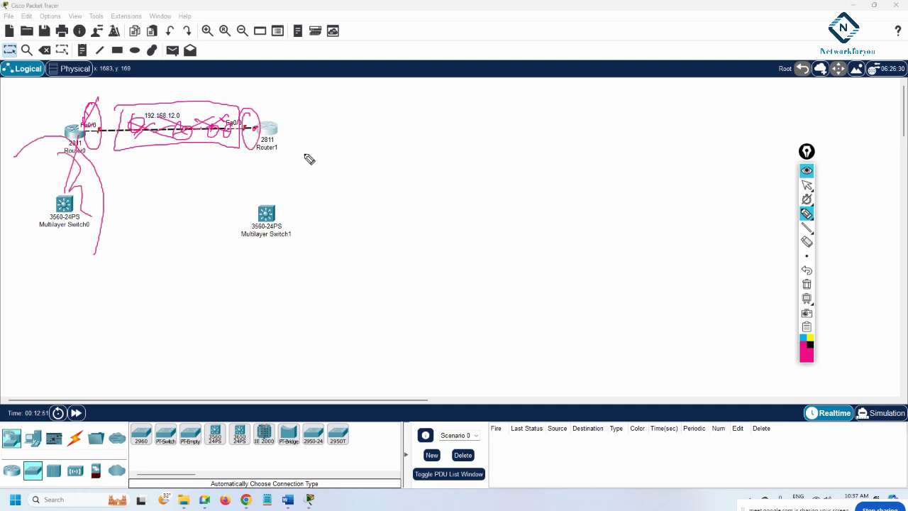
mouse_move(290, 139)
left_mouse_down()
mouse_move(216, 211)
mouse_move(227, 243)
left_mouse_up()
mouse_move(250, 164)
left_mouse_down()
mouse_move(253, 205)
mouse_move(276, 167)
left_mouse_up()
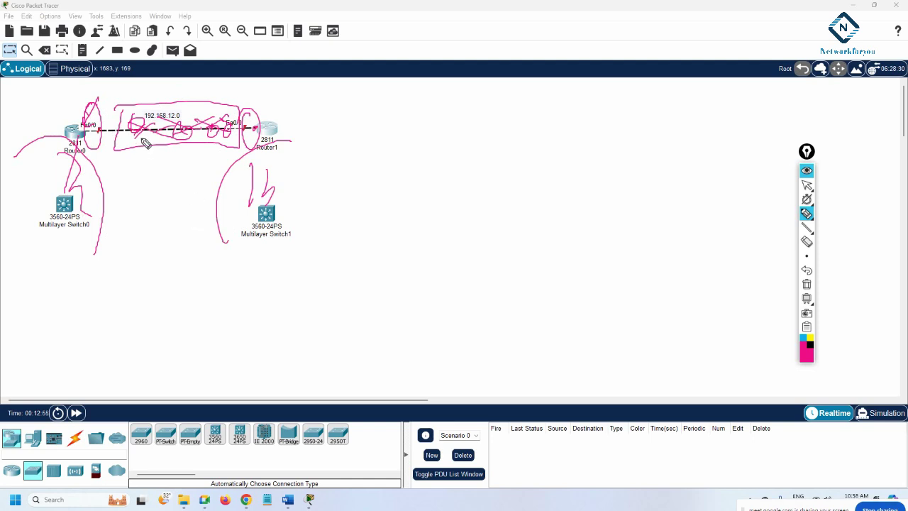
- Scribble over the boxed link between the routers, erase all annotations, and return to the normal cursor
mouse_move(134, 126)
left_mouse_down()
mouse_move(139, 108)
mouse_move(142, 135)
mouse_move(208, 122)
mouse_move(234, 139)
mouse_move(230, 122)
mouse_move(178, 112)
mouse_move(137, 128)
mouse_move(177, 138)
mouse_move(170, 113)
mouse_move(160, 125)
left_mouse_up()
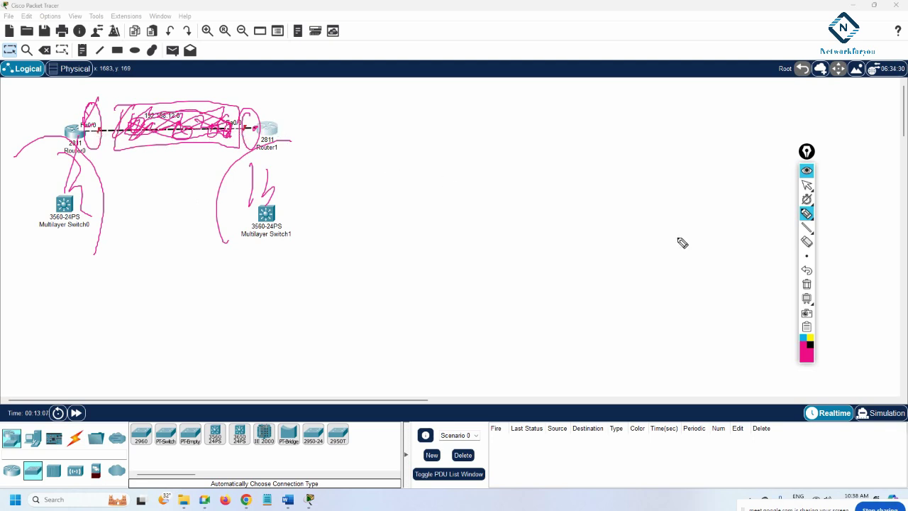
left_click(807, 283)
left_click(806, 185)
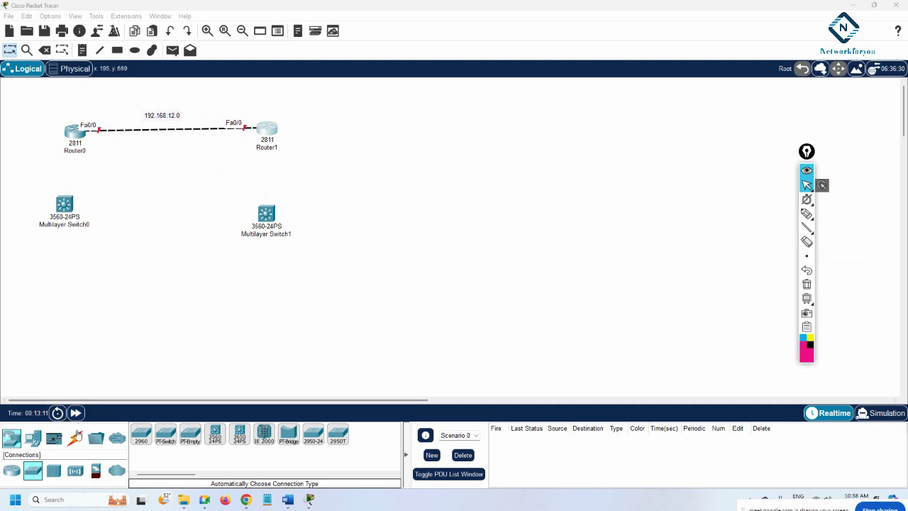
- Connect Router0 to Multilayer Switch0 using the automatically chosen connection type
left_click(75, 437)
left_click(142, 433)
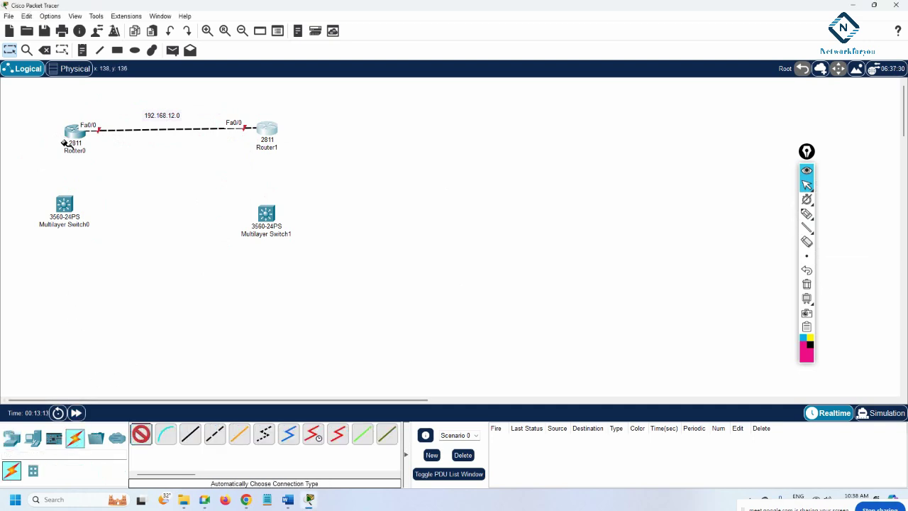
left_click(64, 142)
left_click(64, 204)
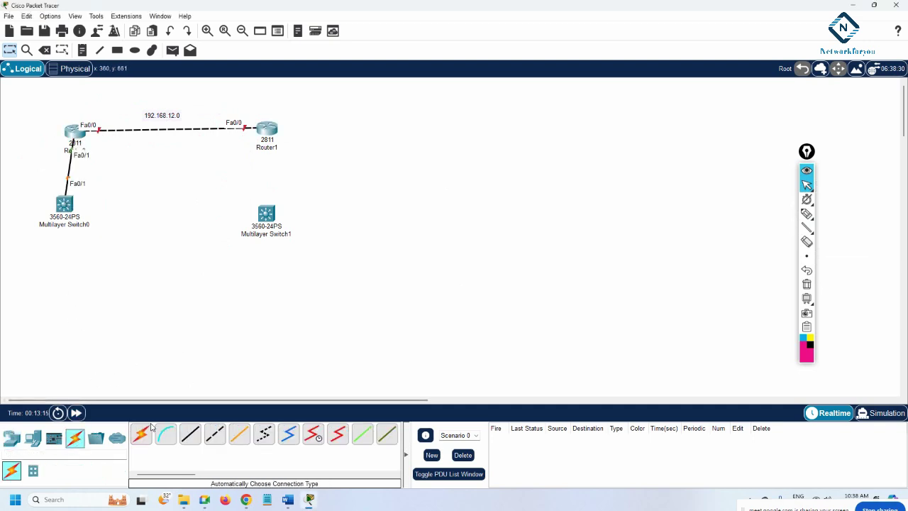
- Connect Router1 to Multilayer Switch1 using the automatically chosen connection type, and nudge Multilayer Switch0 closer beneath Router0
left_click(141, 433)
left_click(267, 130)
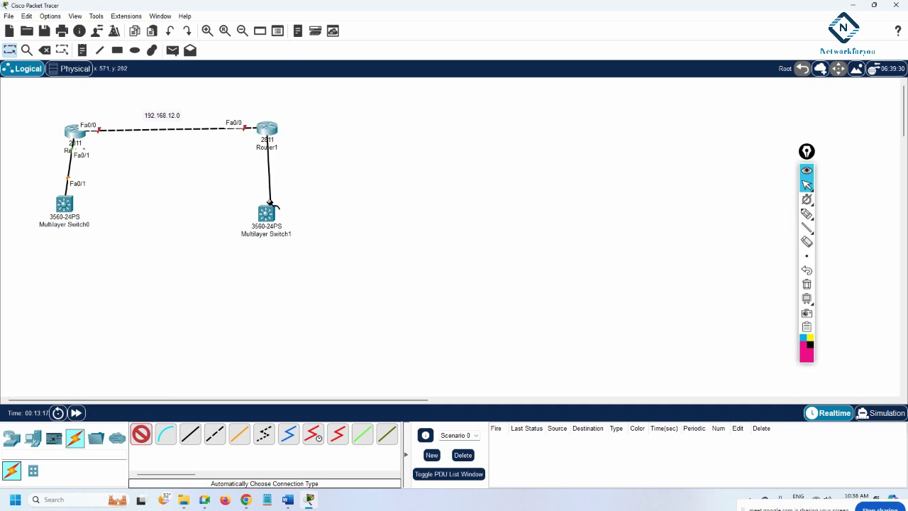
left_click(270, 205)
left_click_drag(63, 207, 65, 209)
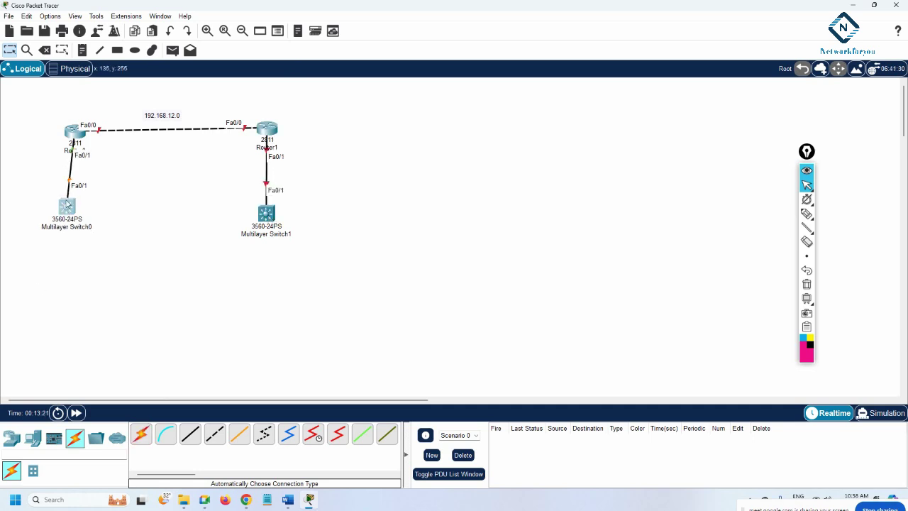
- Replace Router0's display name with a short one and rename Router1 as R2
left_click(74, 151)
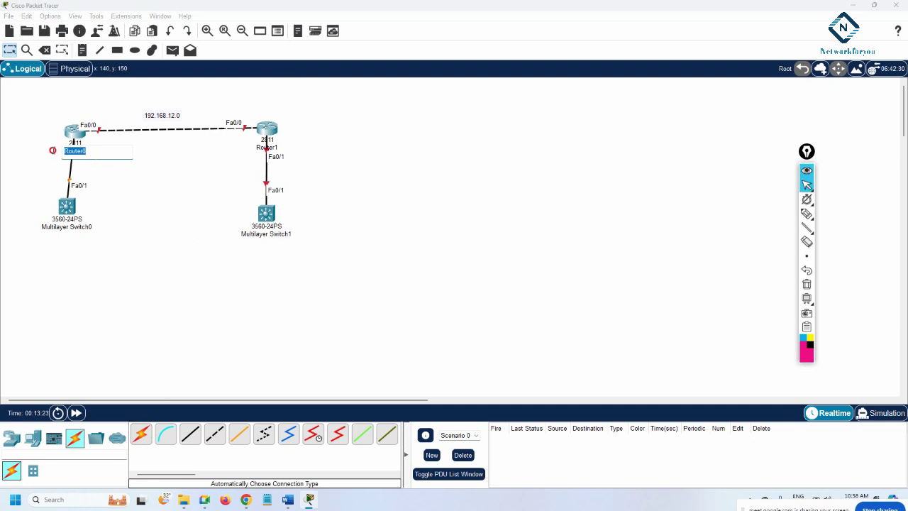
key("BackSpace")
left_click(171, 177)
left_click(258, 146)
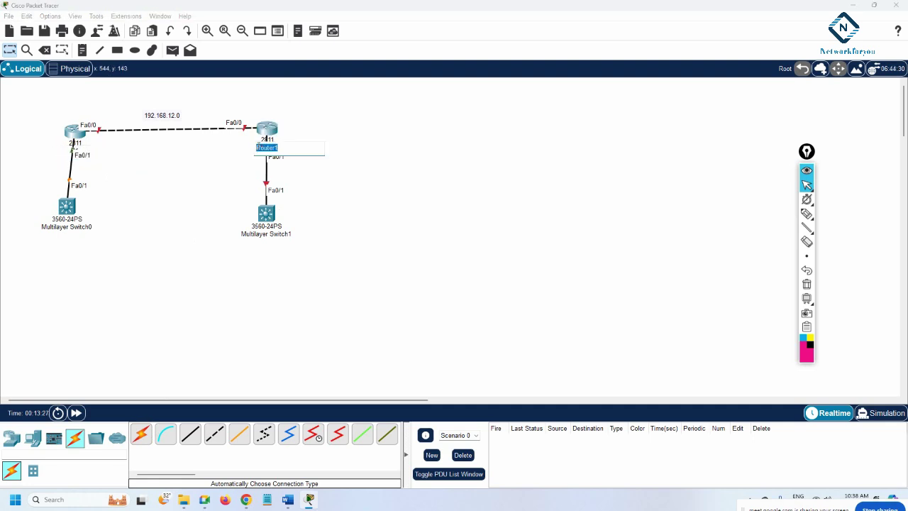
key("BackSpace")
left_click(190, 203)
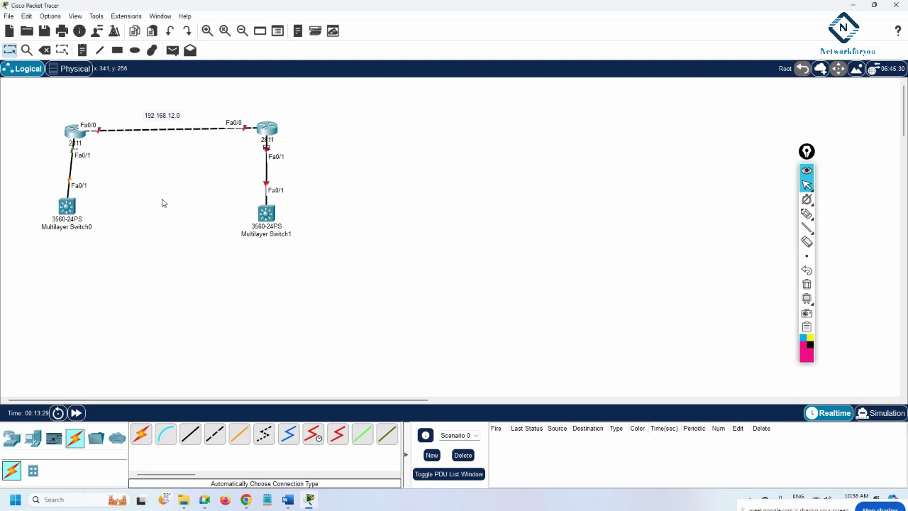
- Rename Multilayer Switch0 as SW1
double_click(62, 227)
key("ctrl+a")
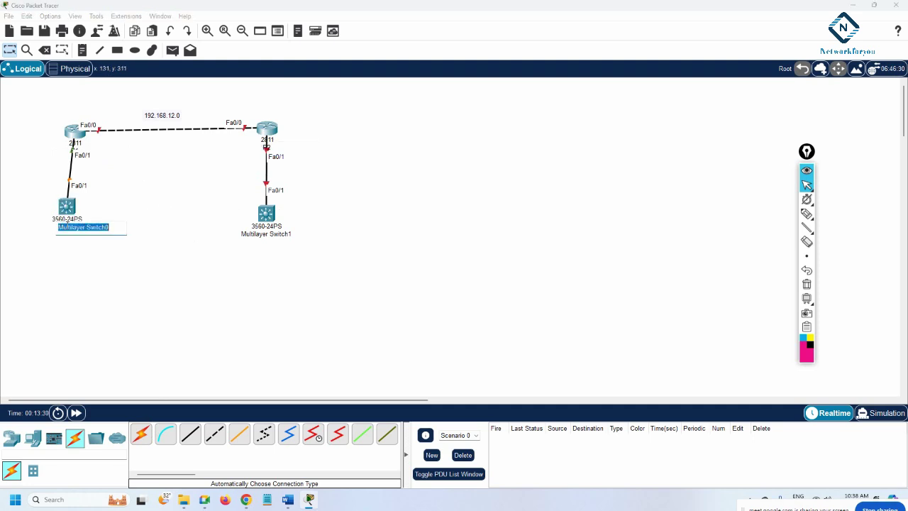
type("SW1")
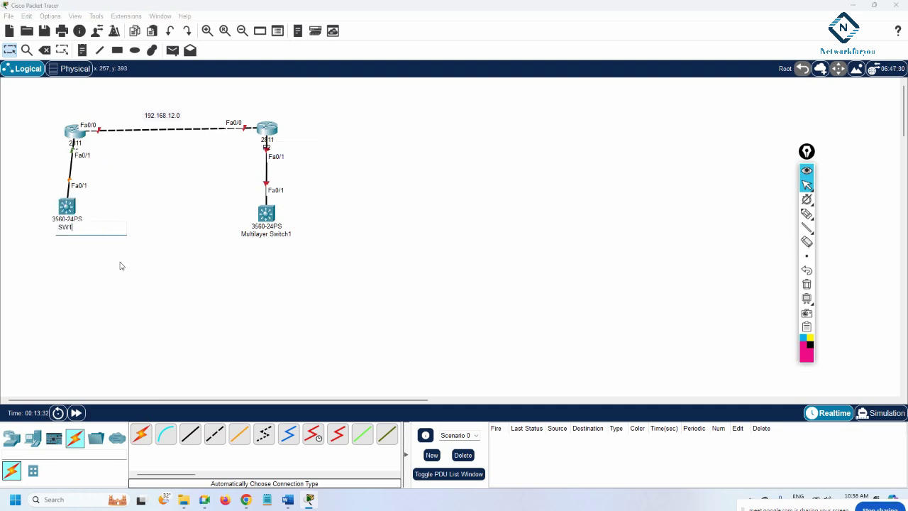
left_click(121, 266)
- Rename Multilayer Switch1 as SW2, and line up both multilayer switches beneath their routers
double_click(262, 234)
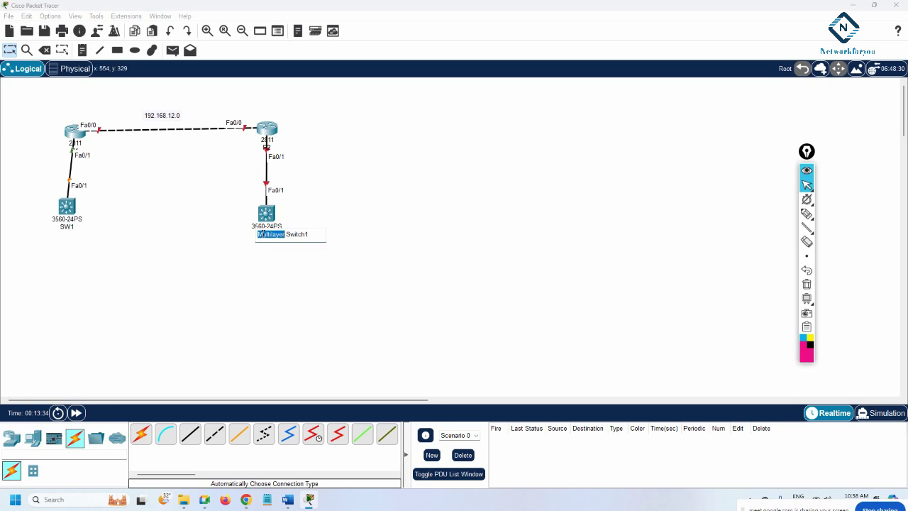
type("SW2")
key("ctrl+a")
type("SW2")
key("Return")
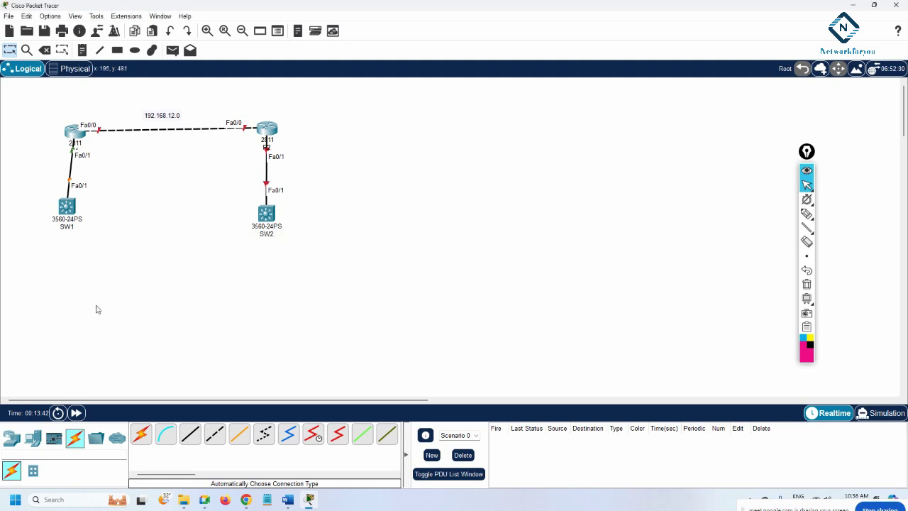
mouse_move(63, 211)
left_mouse_down()
mouse_move(78, 217)
mouse_move(69, 214)
left_mouse_up()
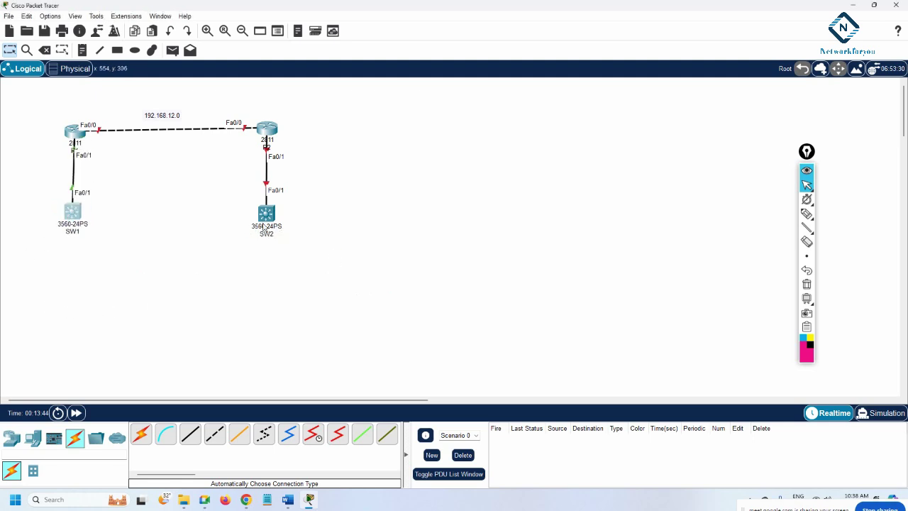
mouse_move(266, 224)
left_mouse_down()
mouse_move(276, 226)
mouse_move(267, 226)
left_mouse_up()
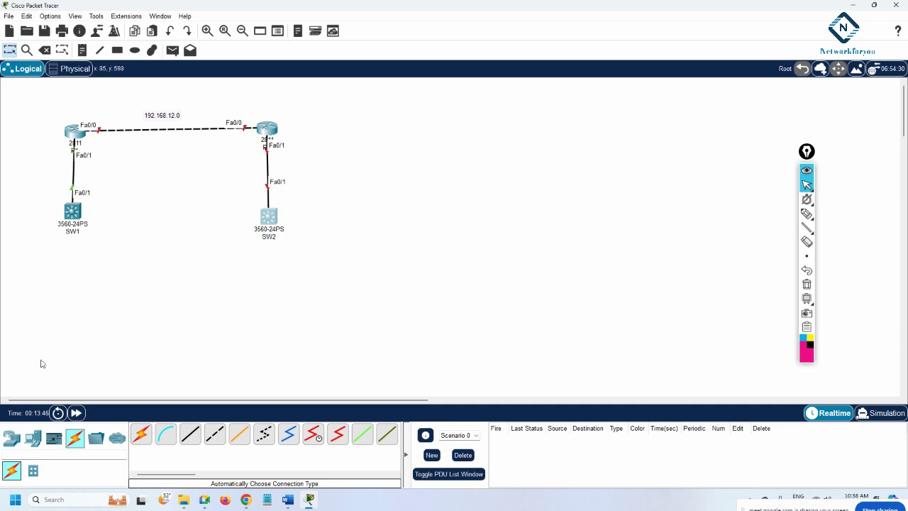
- Add two 2960 switches, one below SW1 and one below SW2
left_click(10, 440)
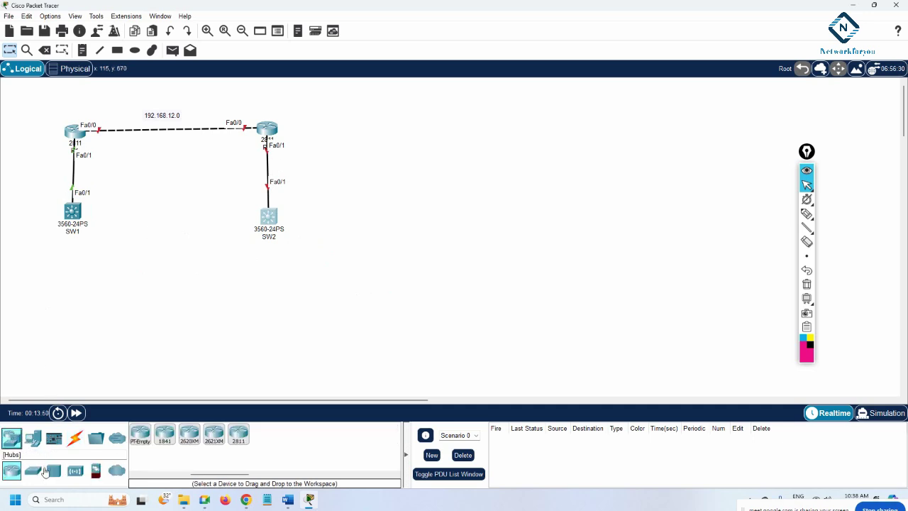
left_click(33, 471)
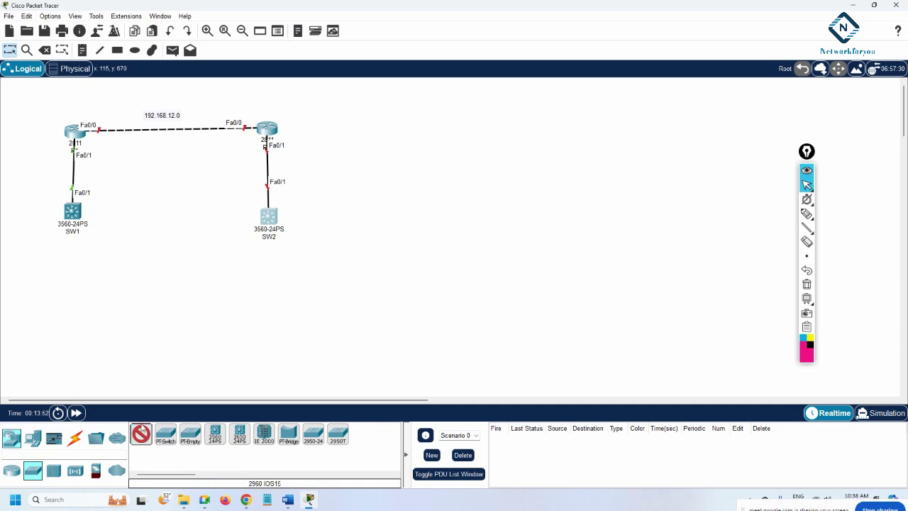
left_click(64, 276)
left_click(275, 271)
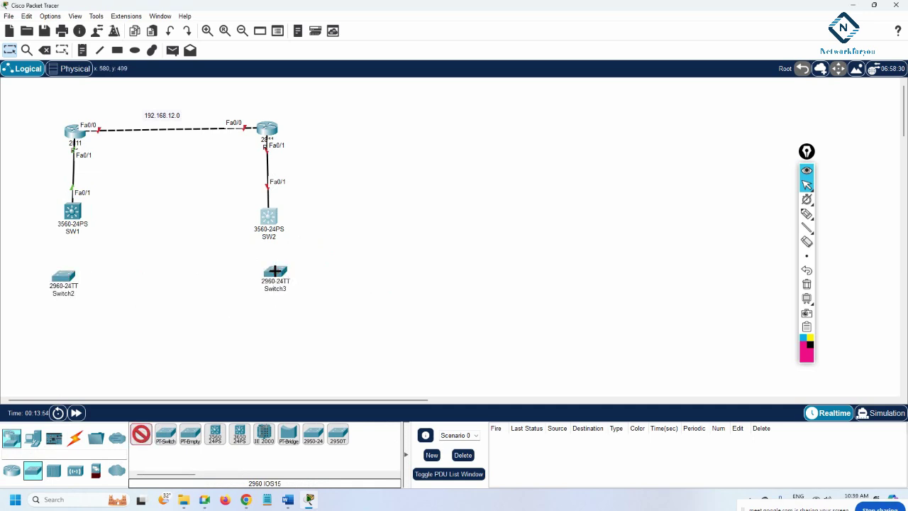
- Place eight PCs in a row along the bottom of the topology, four below each 2960 switch
left_click(75, 438)
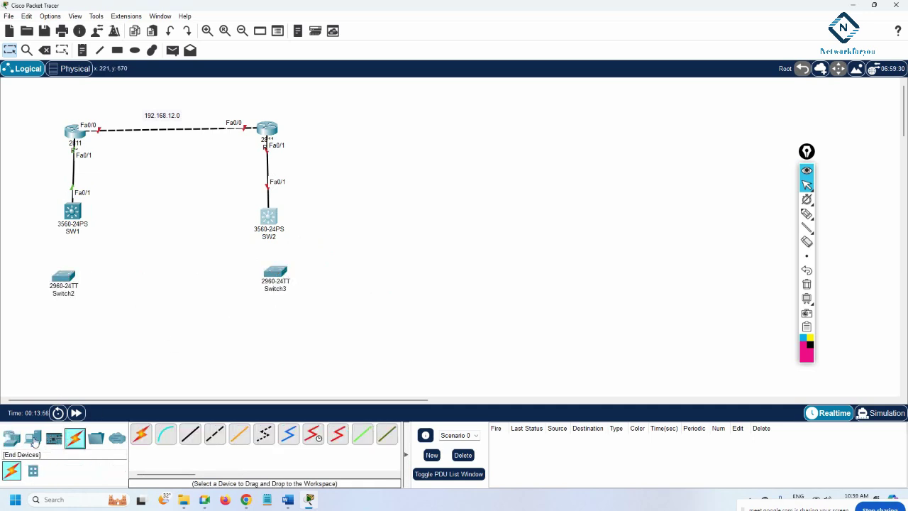
left_click(33, 439)
left_click(141, 434)
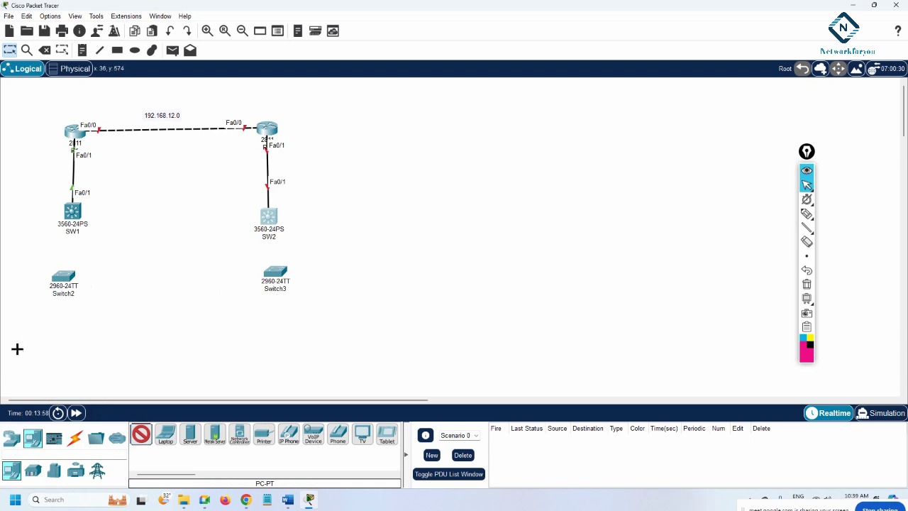
left_click(16, 348)
left_click(48, 348)
left_click(102, 352)
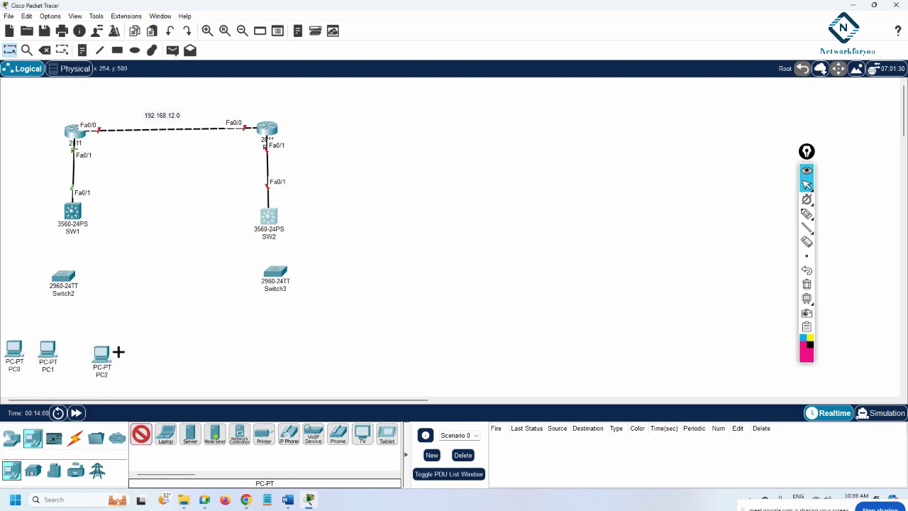
left_click(128, 352)
left_click(252, 353)
left_click(294, 352)
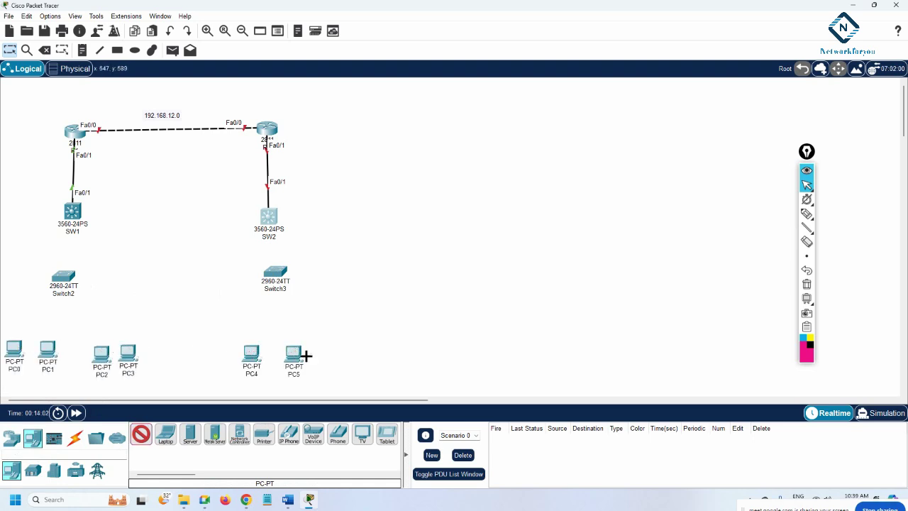
left_click(357, 352)
left_click(392, 353)
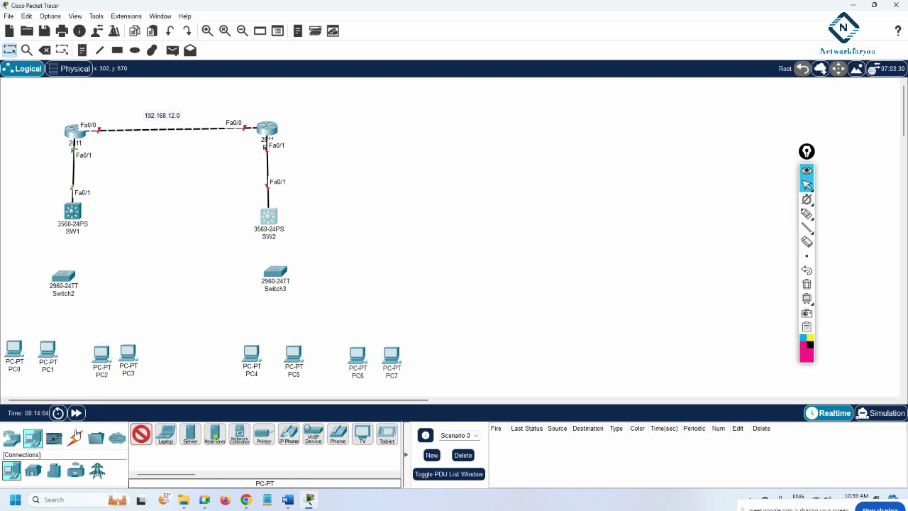
- Connect PC0, PC1, PC2 and PC3 to Switch2 using the automatically chosen connection type
left_click(76, 434)
left_click(141, 434)
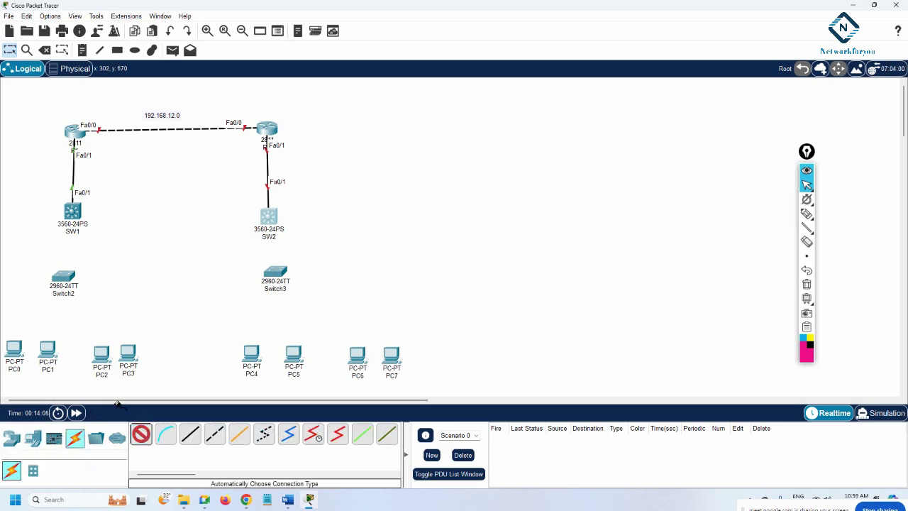
left_click(20, 346)
left_click(62, 286)
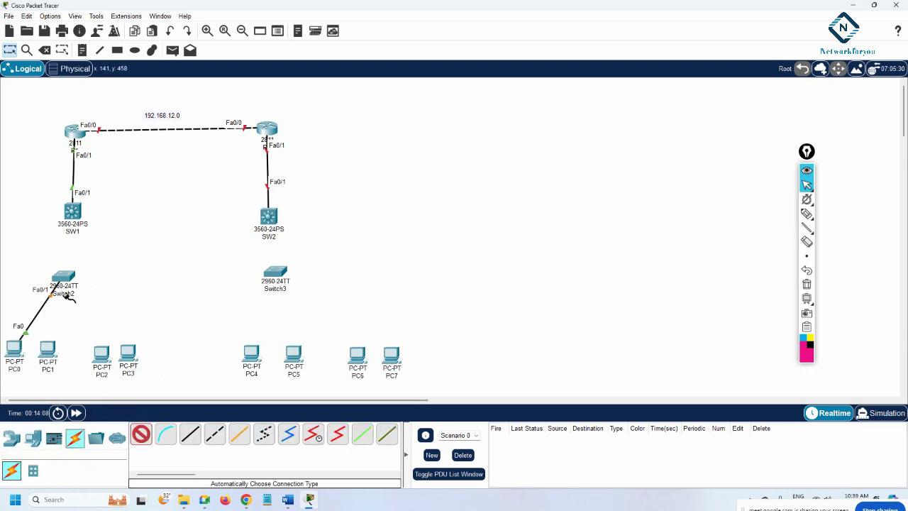
left_click(48, 347)
left_click(66, 282)
left_click(102, 351)
left_click(70, 285)
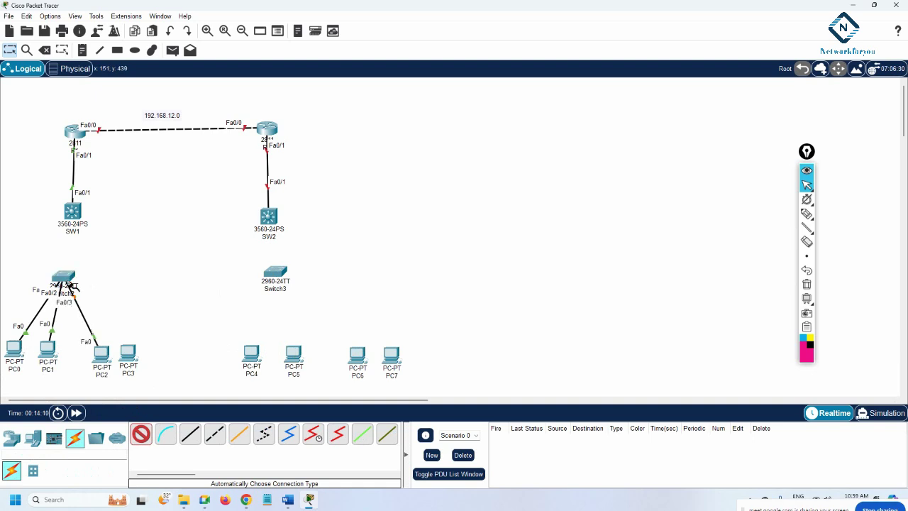
left_click(128, 351)
left_click(77, 277)
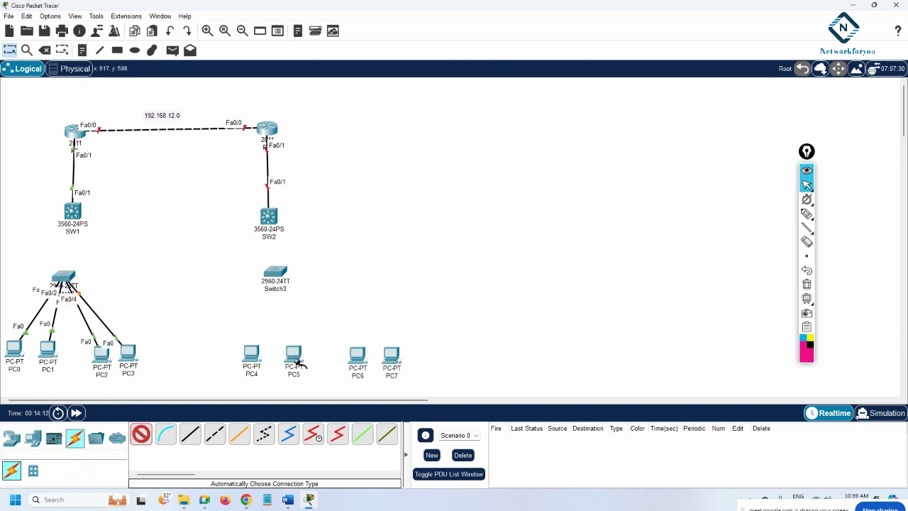
- Connect PC4, PC5, PC6 and PC7 to Switch3 using the automatically chosen connection type
left_click(254, 351)
left_click(274, 283)
left_click(294, 351)
left_click(276, 281)
left_click(357, 354)
left_click(279, 272)
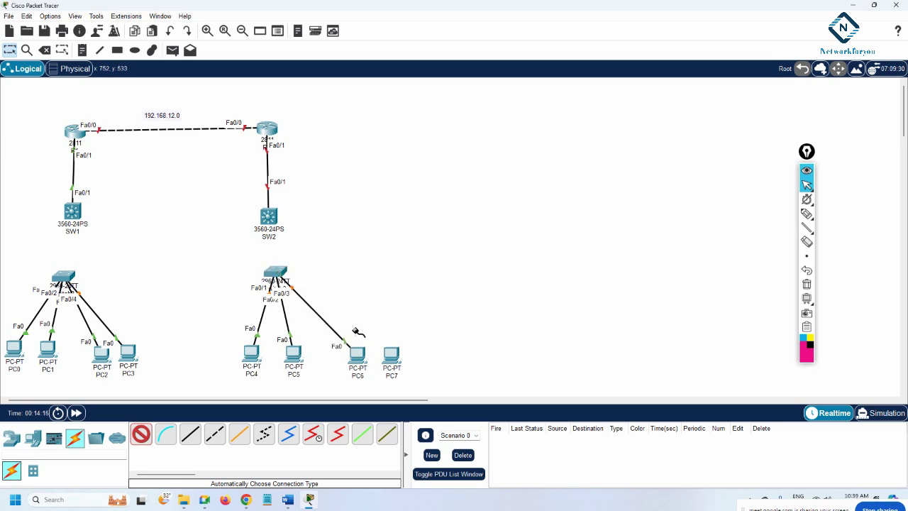
left_click(390, 353)
left_click(293, 282)
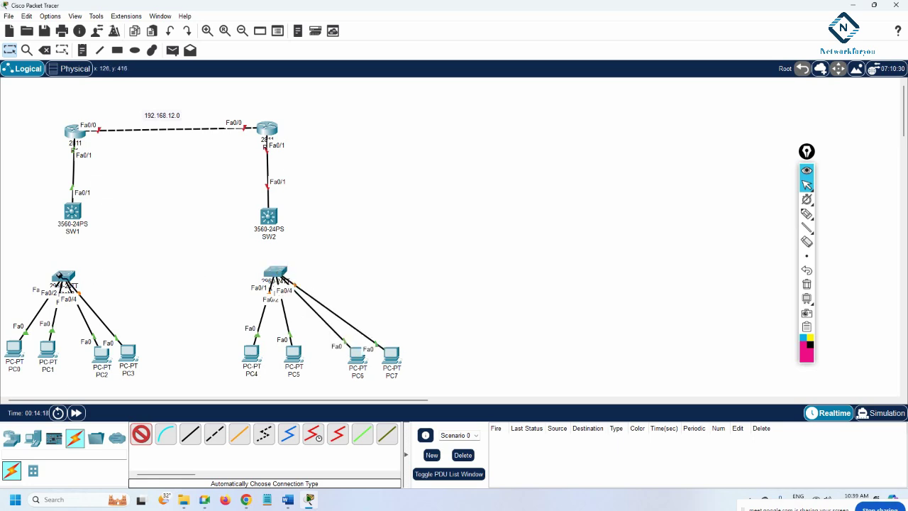
- Connect SW1 to Switch2 and Switch3 to SW2 with automatic connections, and end cabling
left_click(73, 215)
left_click(64, 276)
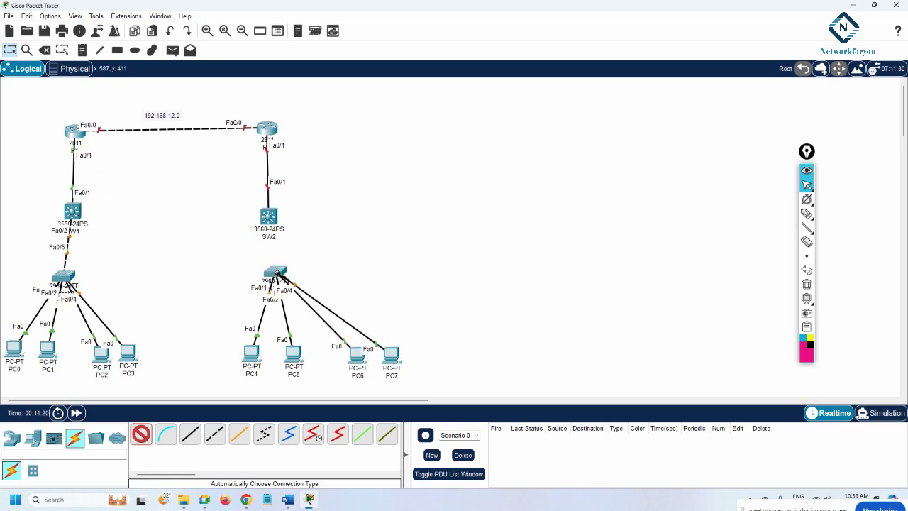
left_click(277, 272)
left_click(268, 216)
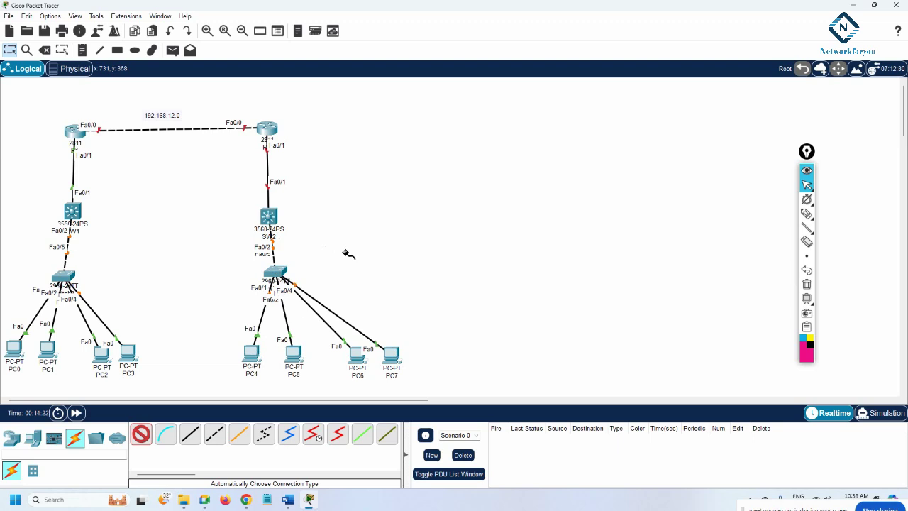
key("Escape")
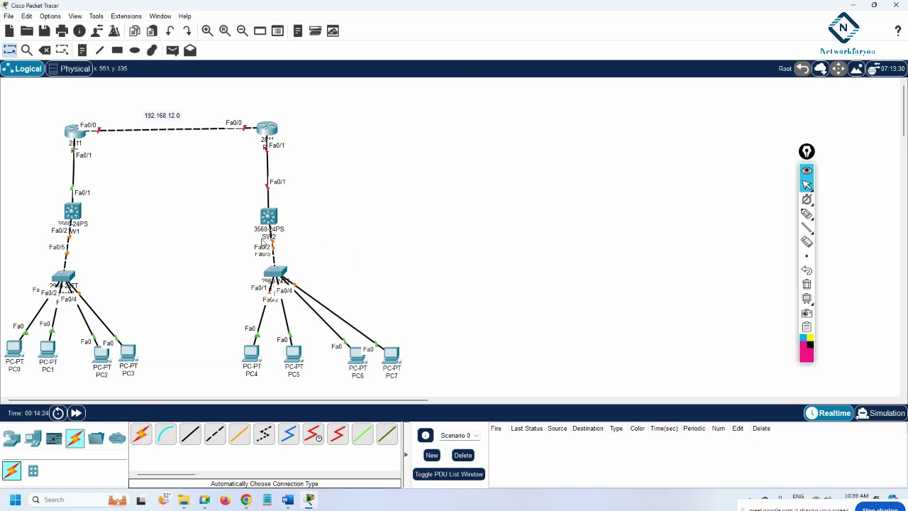
- Tidy the topology by raising SW1, SW2 and Switch2 and spacing the PCs more evenly beneath each 2960 switch
left_click_drag(268, 214, 272, 201)
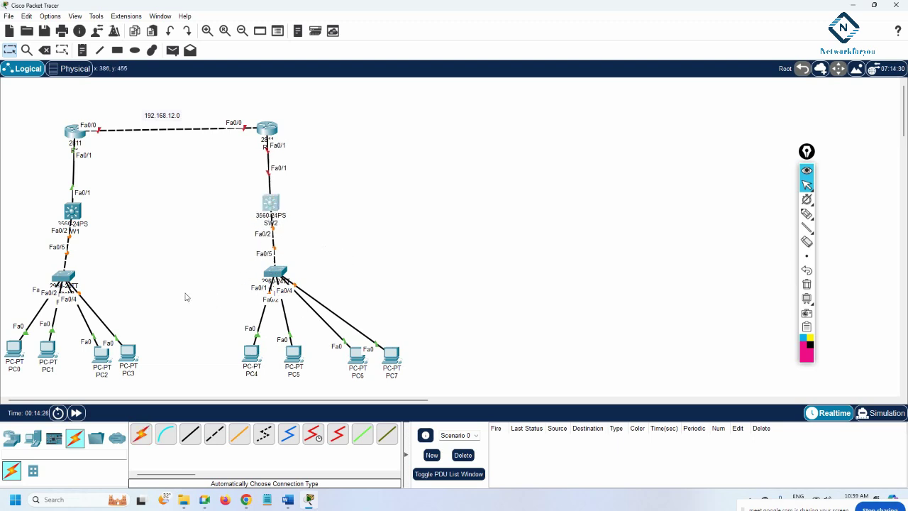
left_click_drag(69, 221, 71, 210)
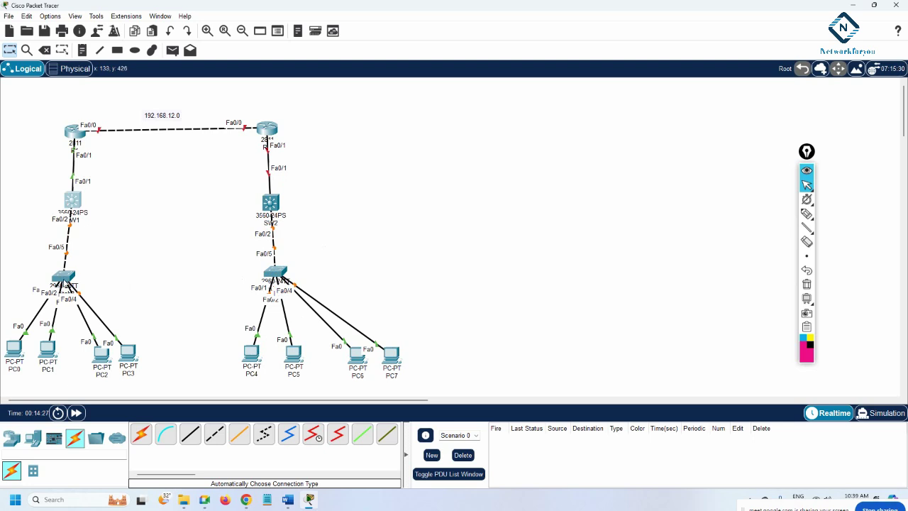
left_click_drag(64, 279, 62, 261)
left_click_drag(125, 350, 106, 355)
left_click_drag(251, 354, 228, 354)
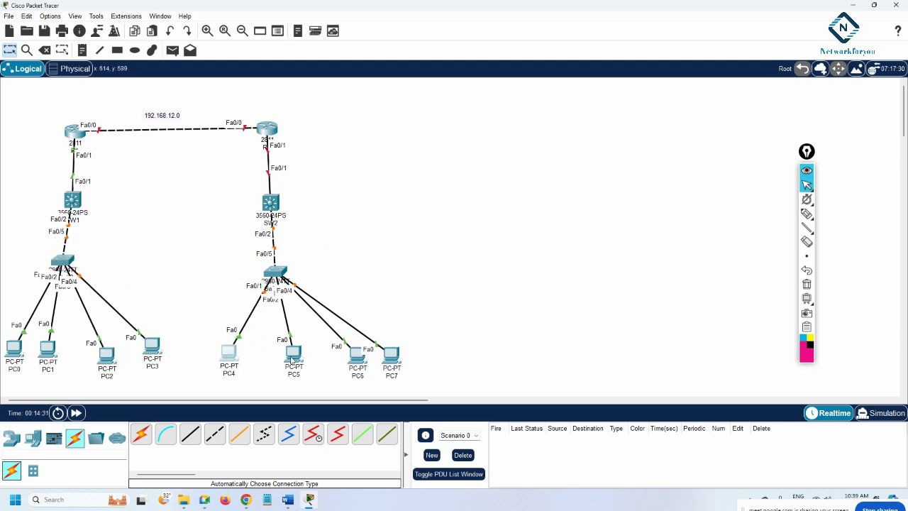
left_click_drag(293, 358, 264, 363)
left_click_drag(359, 362, 395, 346)
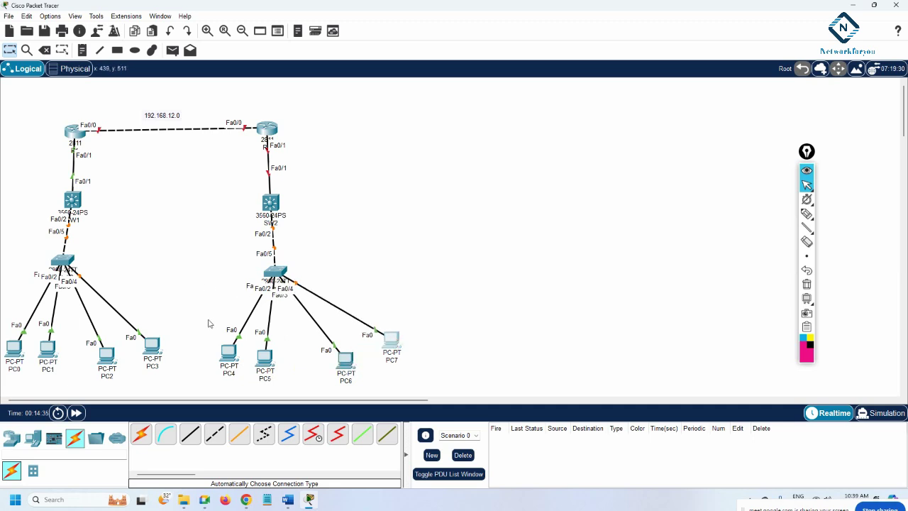
- Add text labels 192.168.1.1 beside the link from the first router to SW1 and 192.168.2.1 beside the link from R2 to SW2
left_click(83, 49)
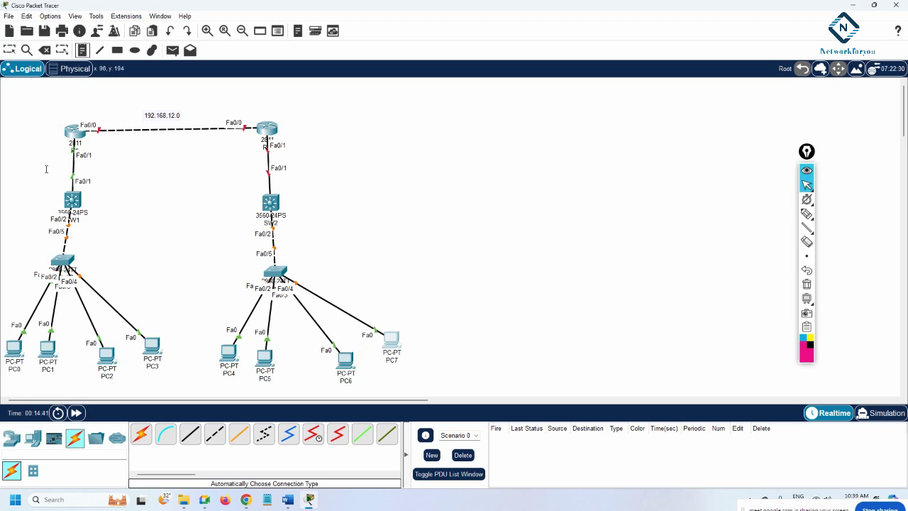
left_click(31, 153)
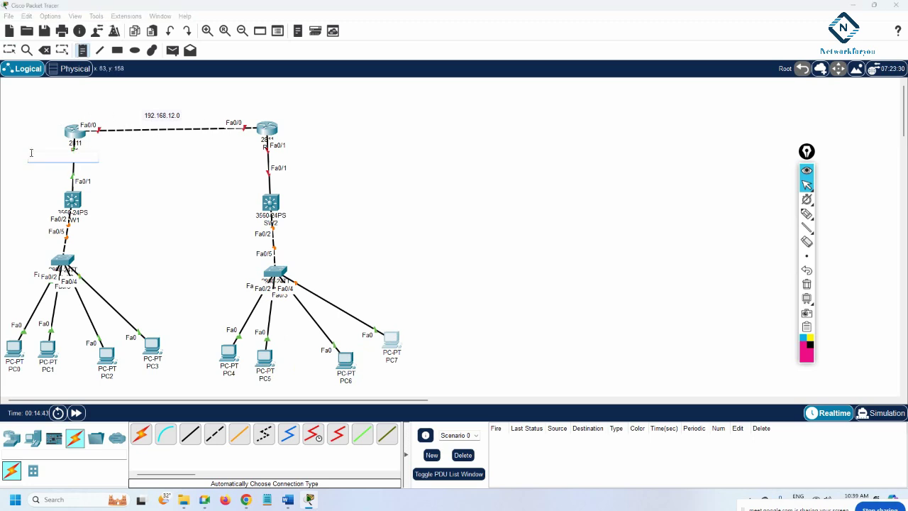
type("192.168.1.1")
left_click(291, 159)
type("19")
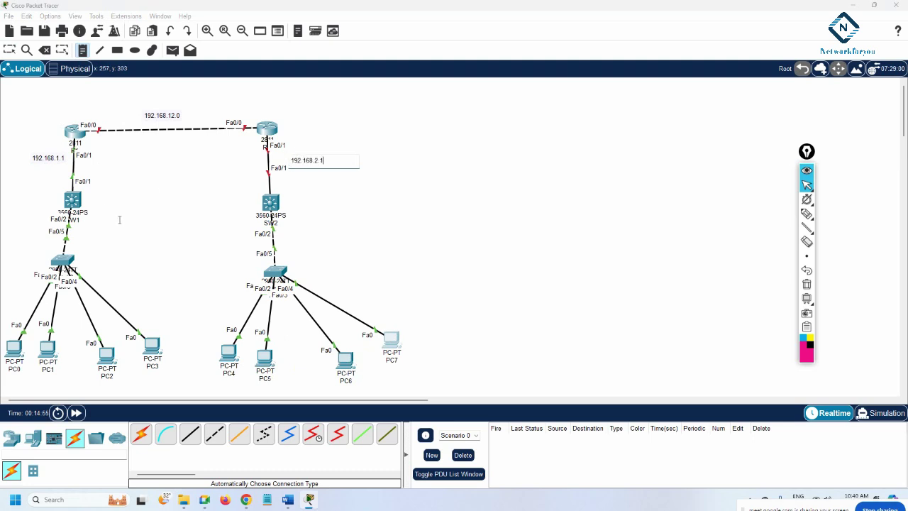
- Complete the 192.168.2.1 text label beside the link between R2 and SW2 and end label placement
type("2.168.2.1")
left_click(132, 232)
left_click(9, 50)
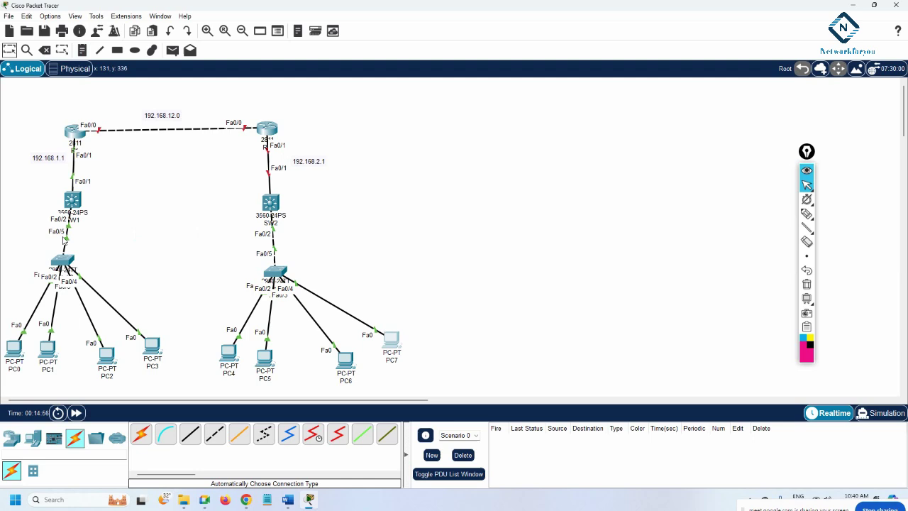
- Draw a rectangle filled with lime green (#aaff00) behind PC0 and PC1
left_click(117, 49)
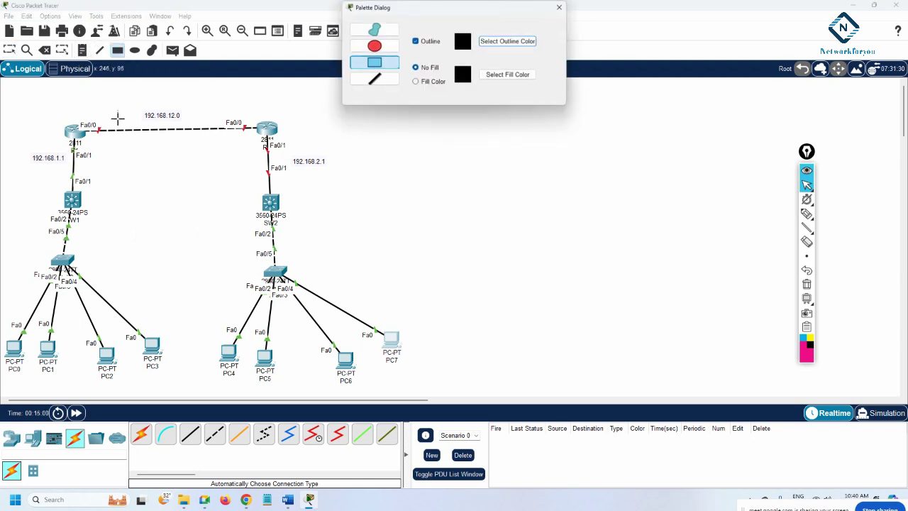
left_click(433, 82)
left_click(497, 76)
left_click(434, 170)
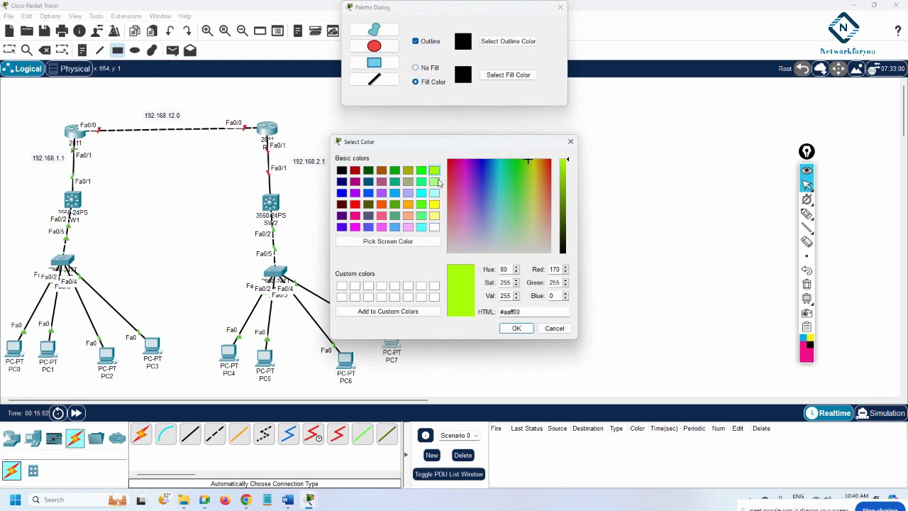
left_click(515, 328)
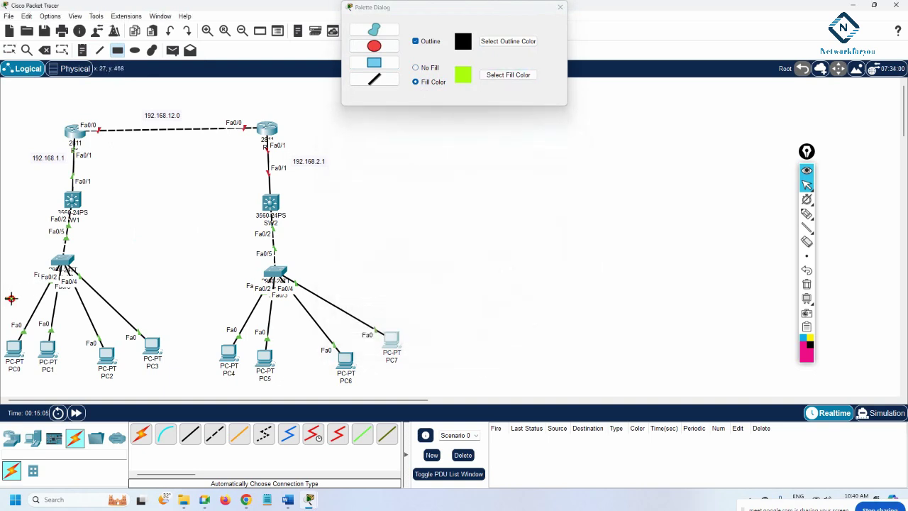
left_click_drag(10, 298, 70, 393)
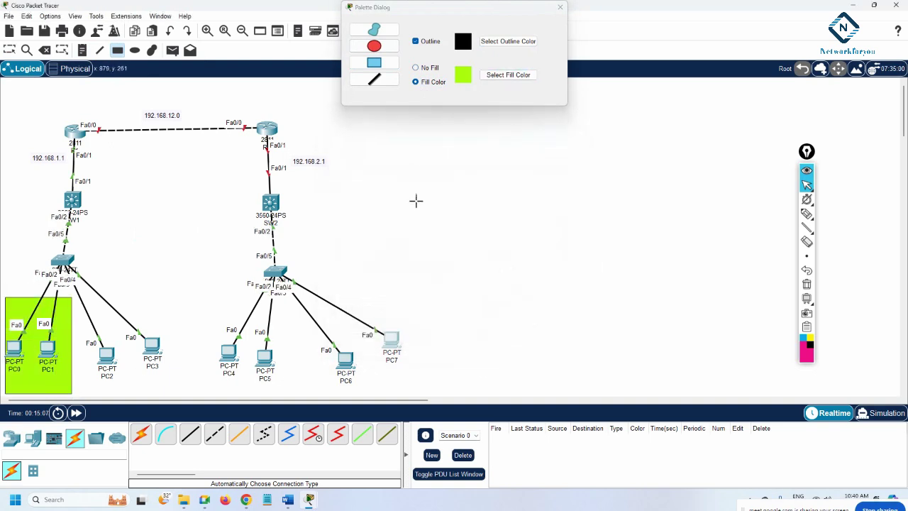
- Draw a rectangle filled with light cyan (#aaffff) behind PC2 and PC3
left_click(501, 75)
left_click(434, 193)
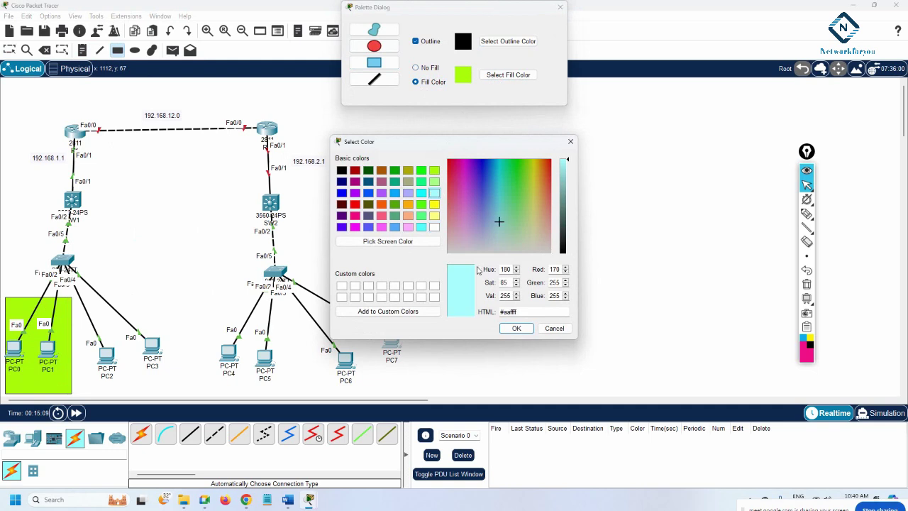
left_click(514, 329)
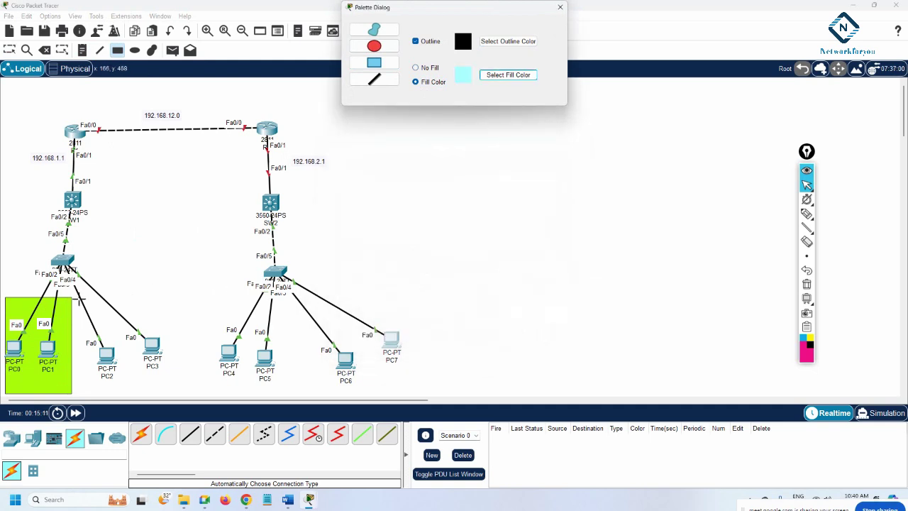
left_click_drag(78, 300, 181, 390)
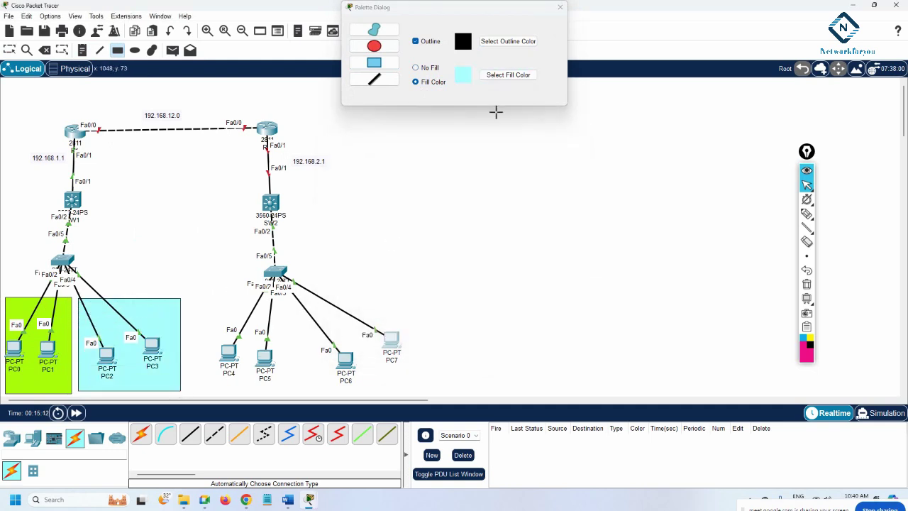
- Draw a rectangle filled with light yellow (#ffff7f) behind PC4 and PC5
left_click(501, 75)
left_click(435, 216)
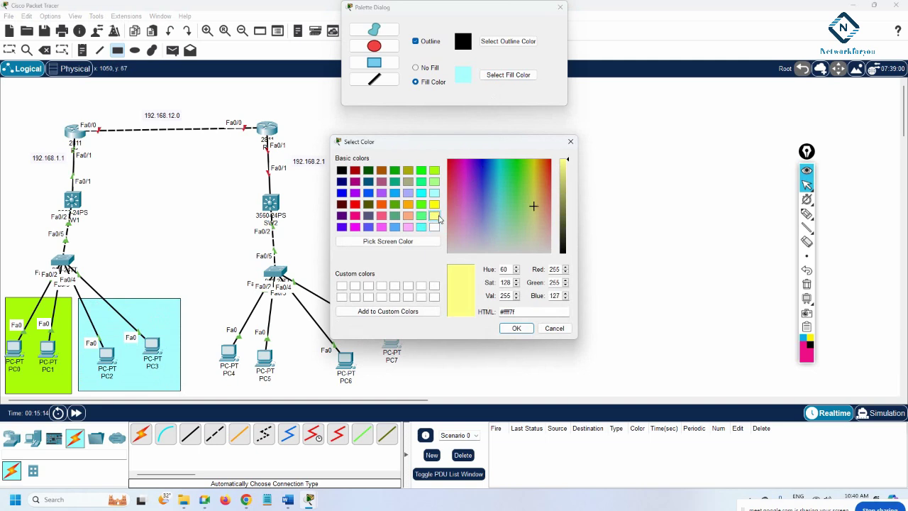
left_click(516, 328)
left_click_drag(209, 304, 295, 394)
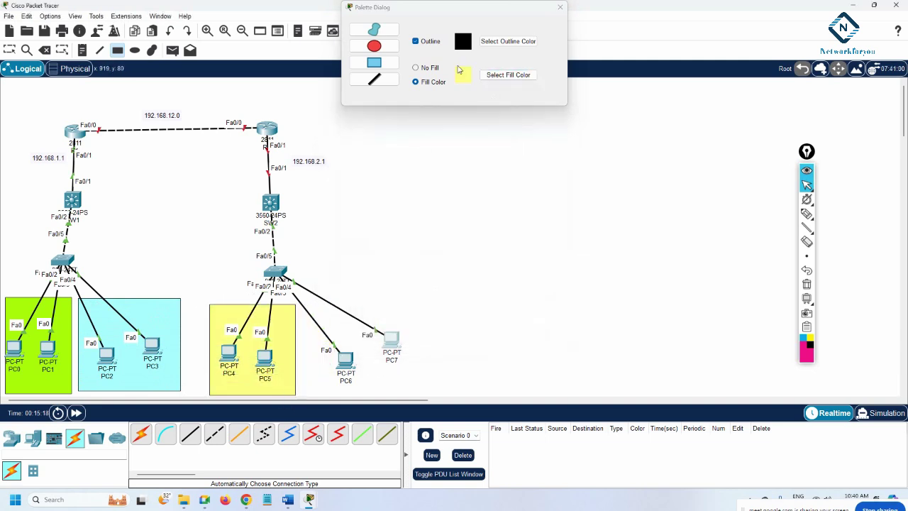
- Draw a rectangle filled with lavender (#aaaaff) behind PC6 and PC7, and end shape drawing
left_click(488, 77)
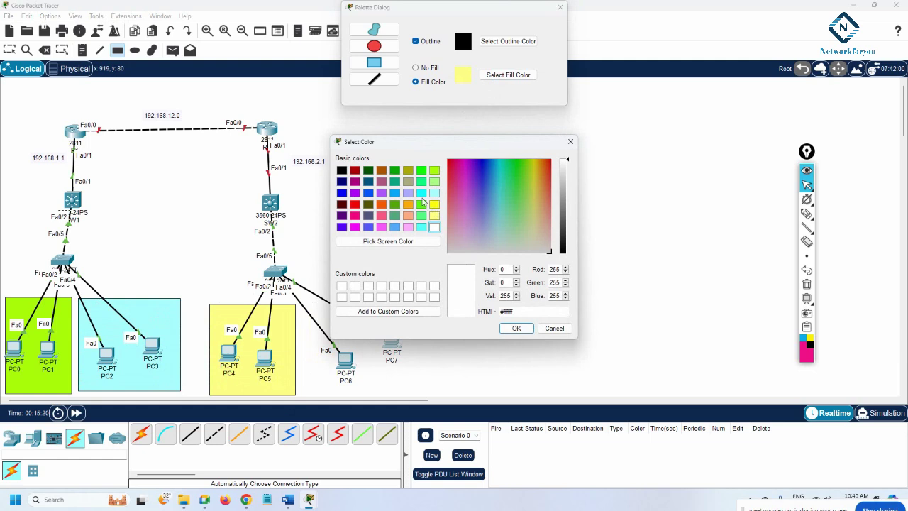
left_click(408, 193)
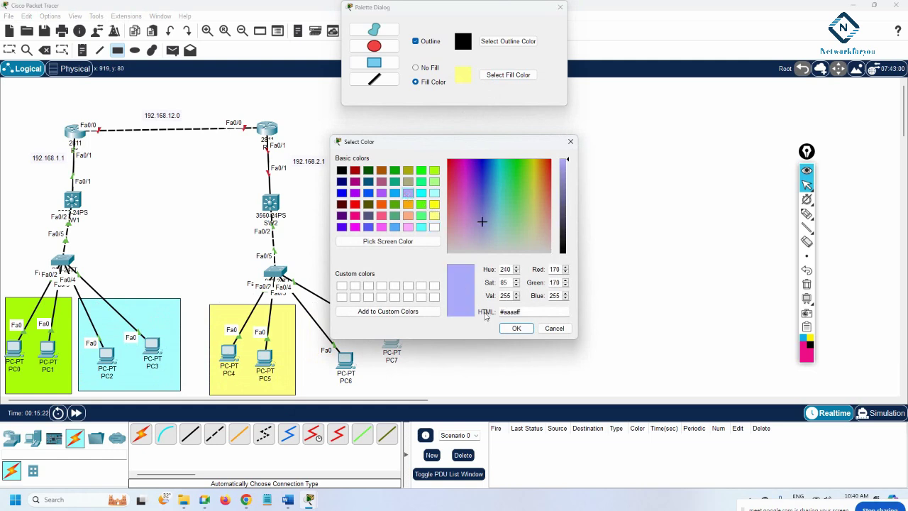
left_click(516, 328)
left_click_drag(316, 280, 432, 403)
left_click(559, 8)
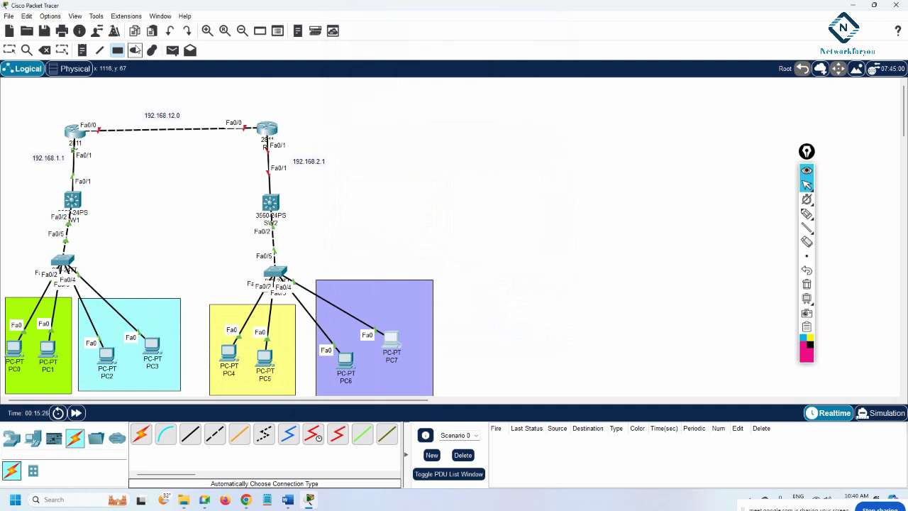
left_click(9, 50)
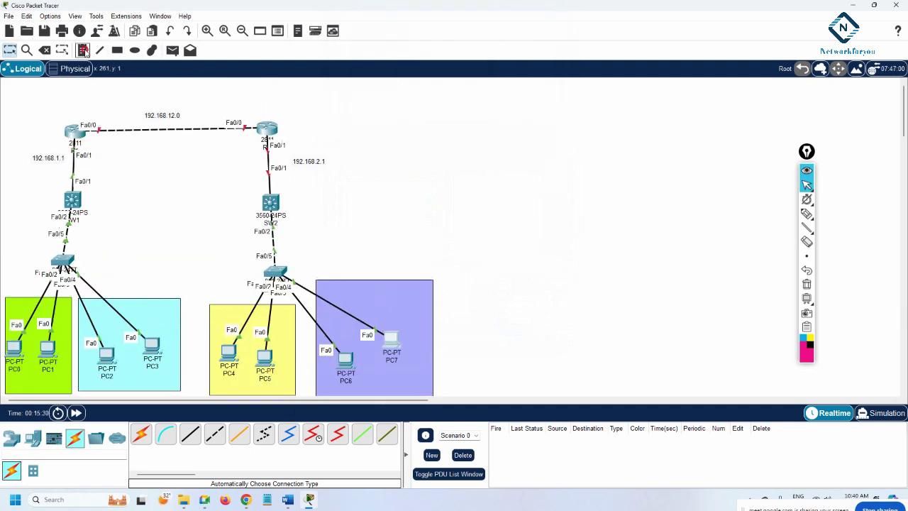
- Add a two-line text label reading VLAN 10 and 192.168.10.1 in the green area below PC0 and PC1
left_click(83, 50)
left_click(20, 382)
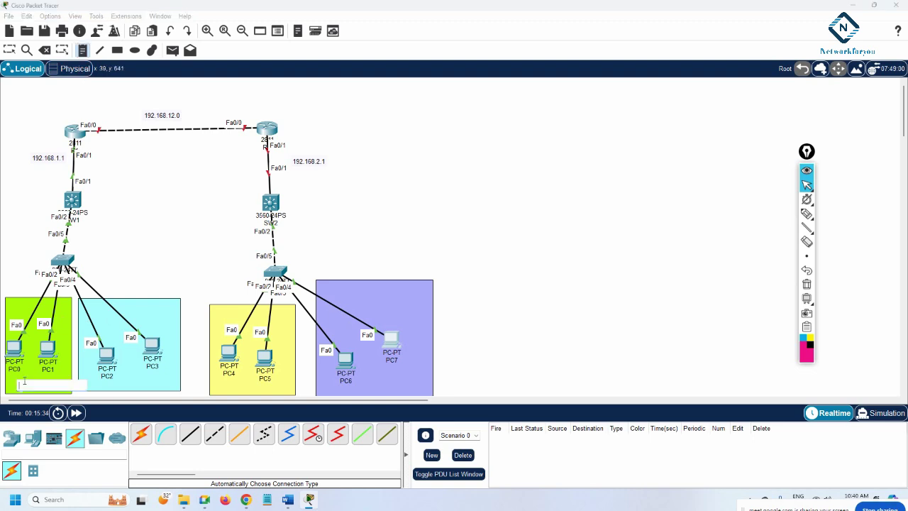
type("VLAN 10")
key("Return")
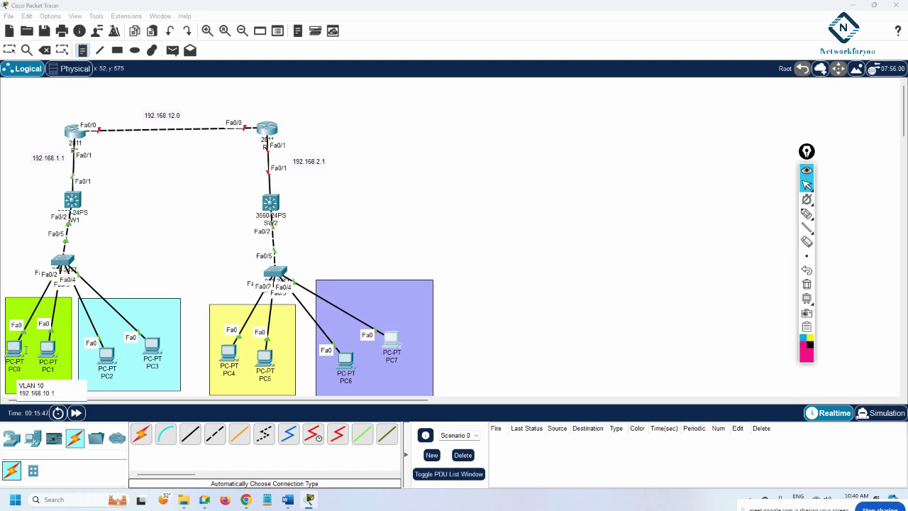
- Add a two-line text label reading VLAN 20 and 192.168.20.1 in the cyan area below PC2 and PC3
left_click(125, 378)
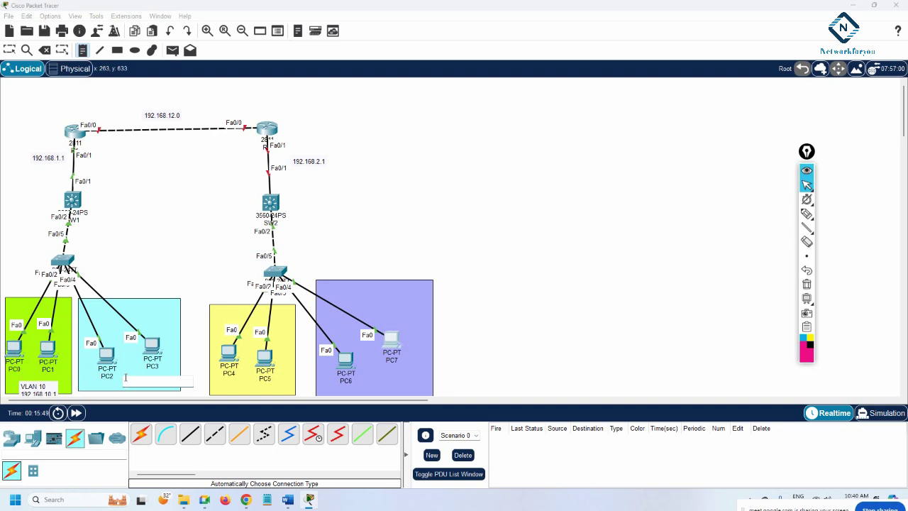
type("VLAN 20")
key("Return")
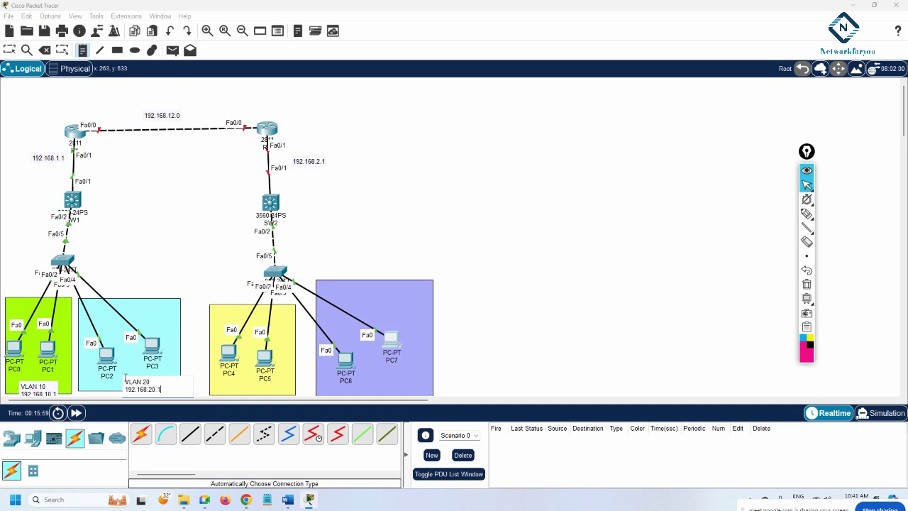
- Add a two-line text label reading VLAN 30 and 192.168.30.1 in the yellow area below PC4 and PC5
left_click(236, 383)
type("VLAN ")
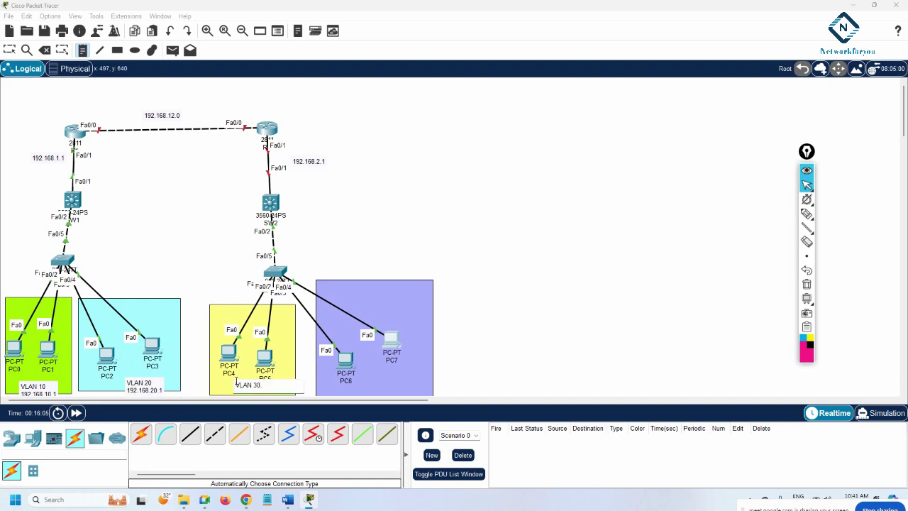
type("30")
key("Return")
type("192.168.30.1")
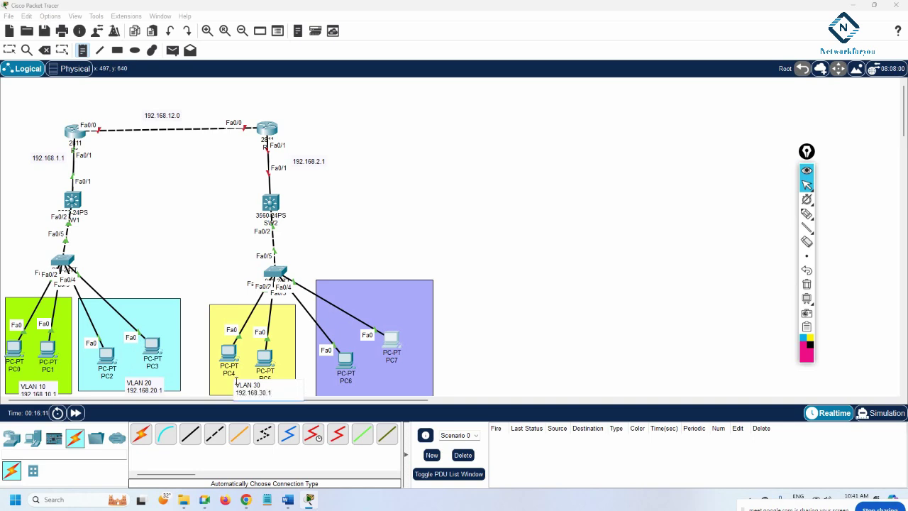
- Add a VLAN 40, 192.168.40.1 text label in the lavender area and nudge the VLAN 10 label up within its green area
left_click(373, 375)
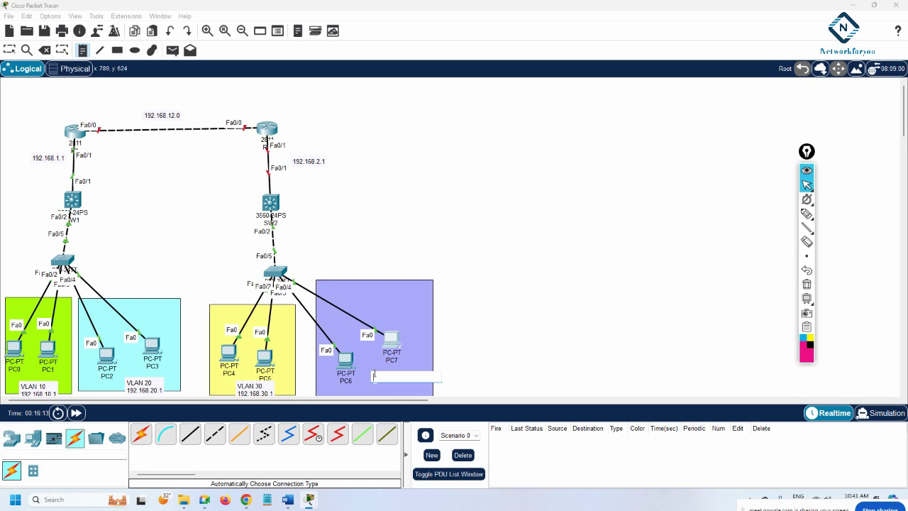
type("VLAN 40")
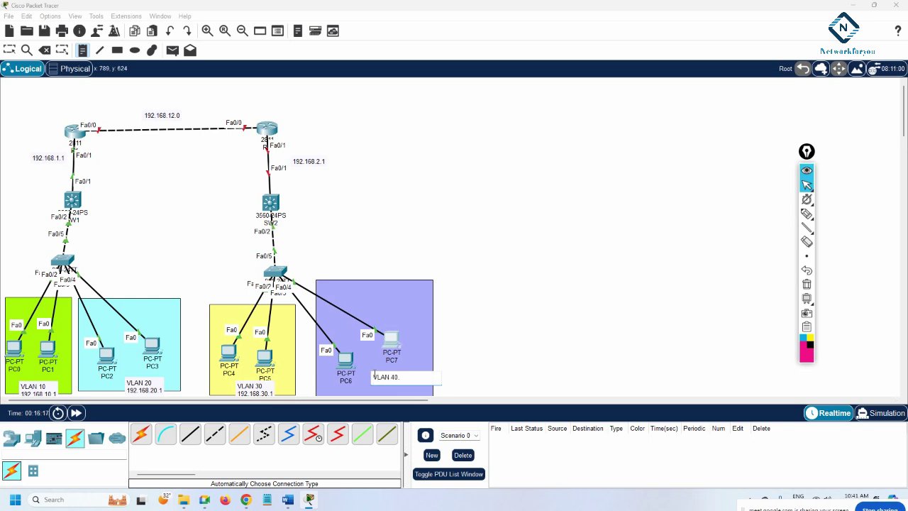
key("Return")
type("192.168.40.1")
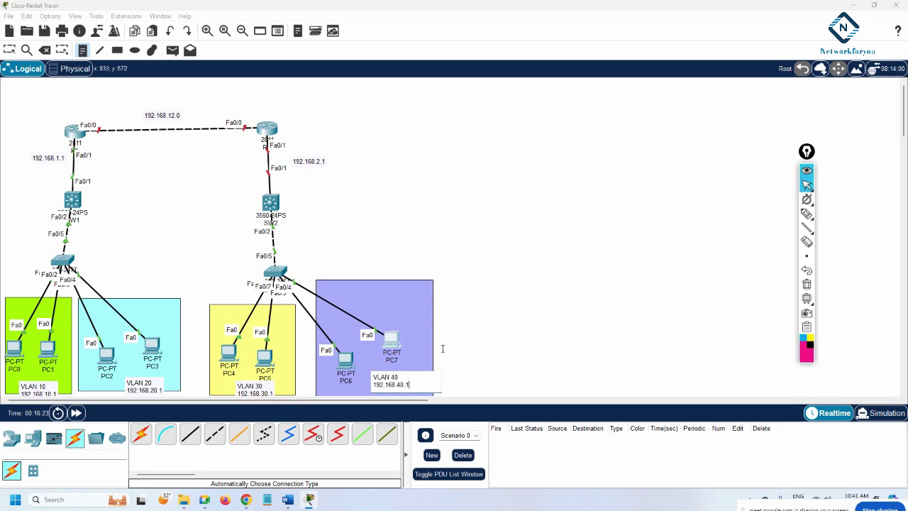
left_click(509, 331)
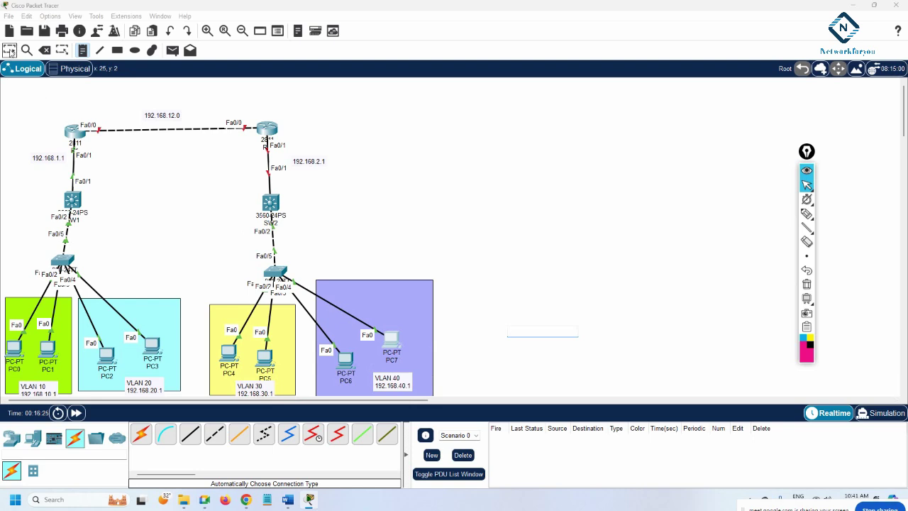
left_click(10, 52)
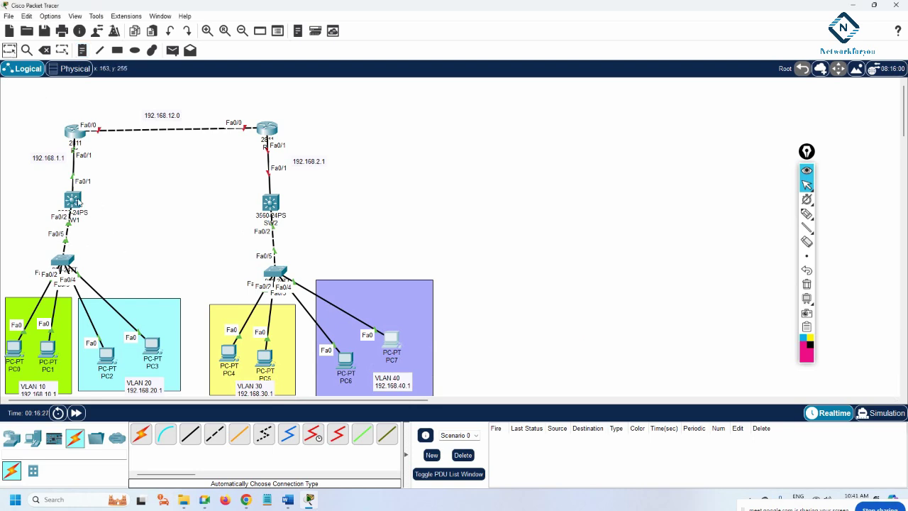
left_click_drag(39, 388, 39, 383)
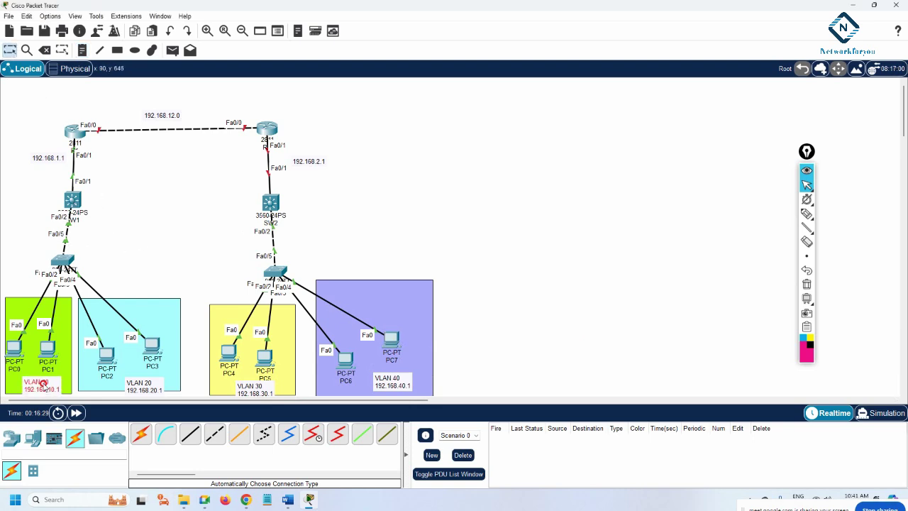
- Rename PC0 as 192.168.10.2 and give it static IPv4 address 192.168.10.2, mask 255.255.255.0 and default gateway 192.168.10.1
left_click(13, 369)
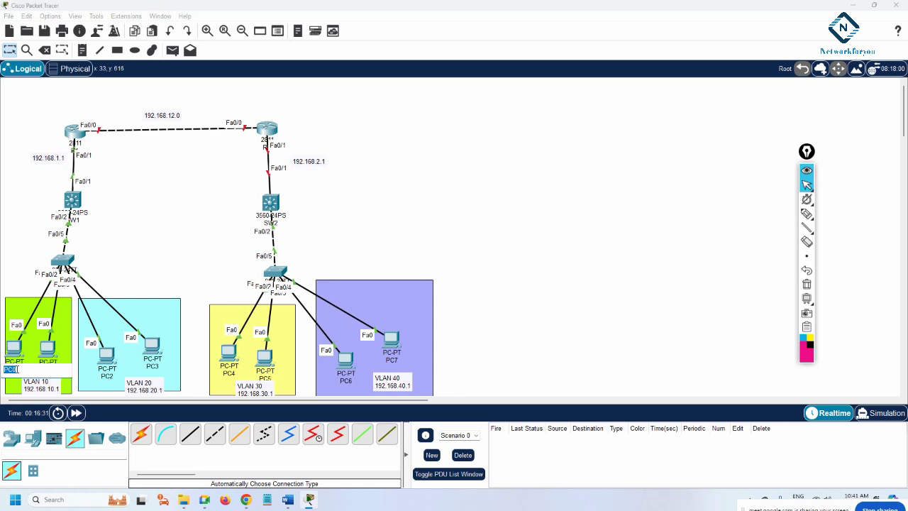
type("192.168.10.2")
left_click(17, 349)
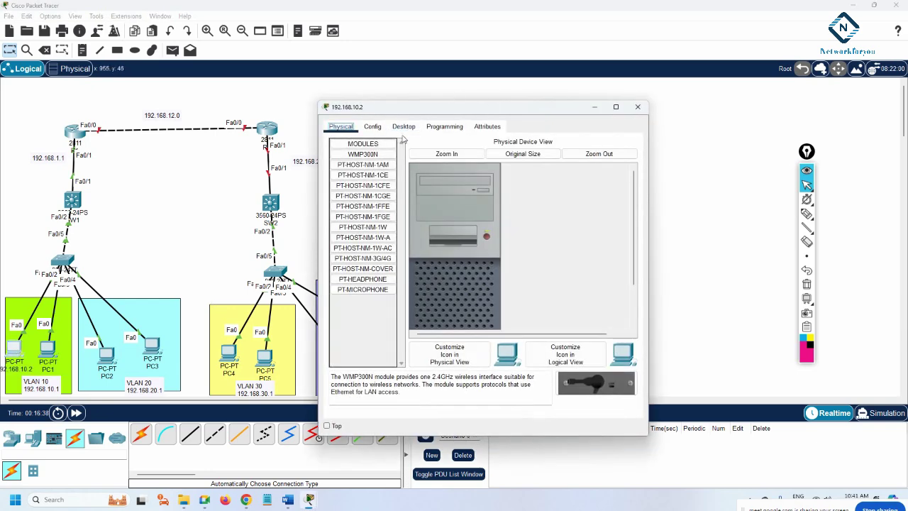
left_click(405, 130)
left_click(369, 160)
left_click(470, 197)
type("192.168.10.2")
left_click(465, 209)
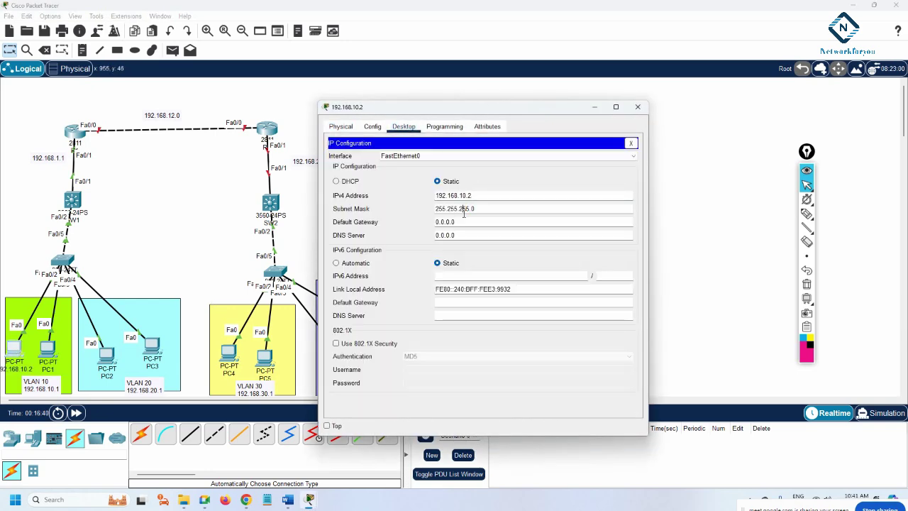
double_click(465, 222)
type("192.168.10.2")
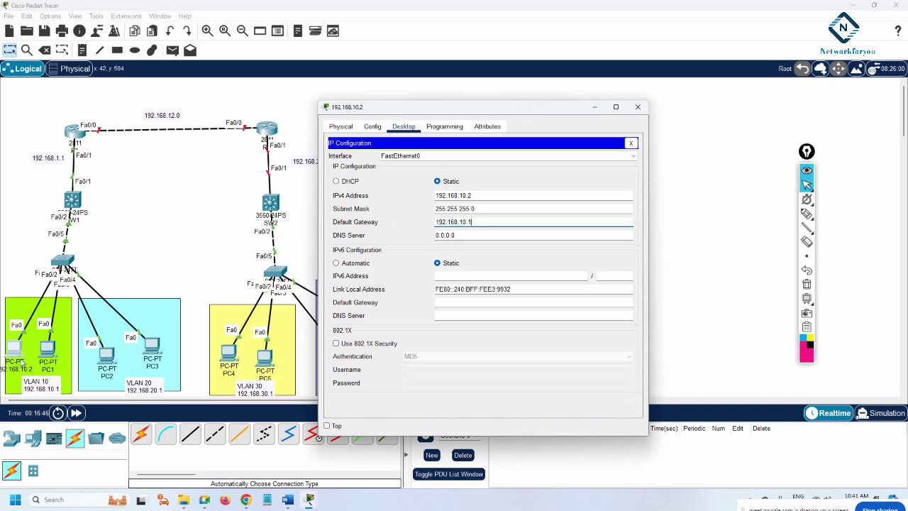
left_click(637, 106)
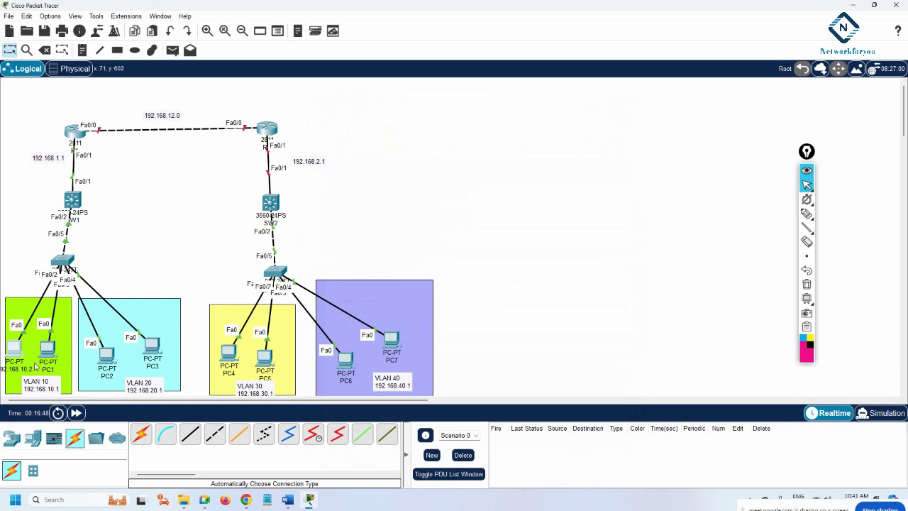
- Rename PC1 as 192.168.10.3
left_click(47, 370)
type("192.168.10.2")
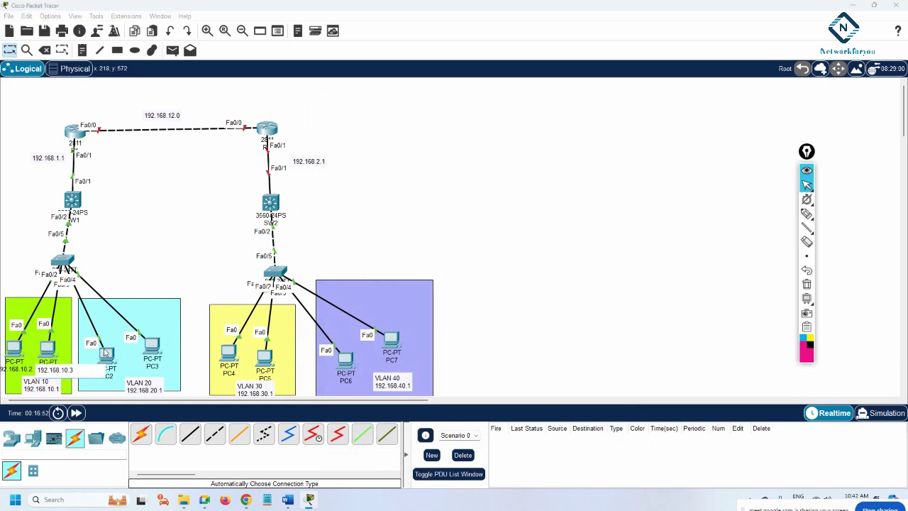
type("3")
key("Return")
- Give the PC named 192.168.10.3 the matching static IPv4 address, mask 255.255.255.0 and default gateway 192.168.10.1
left_click(47, 347)
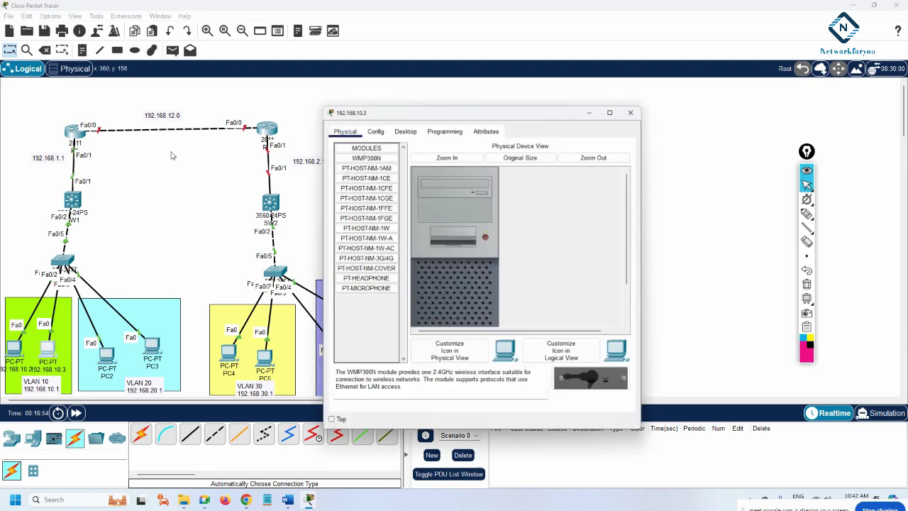
left_click(404, 126)
left_click(359, 168)
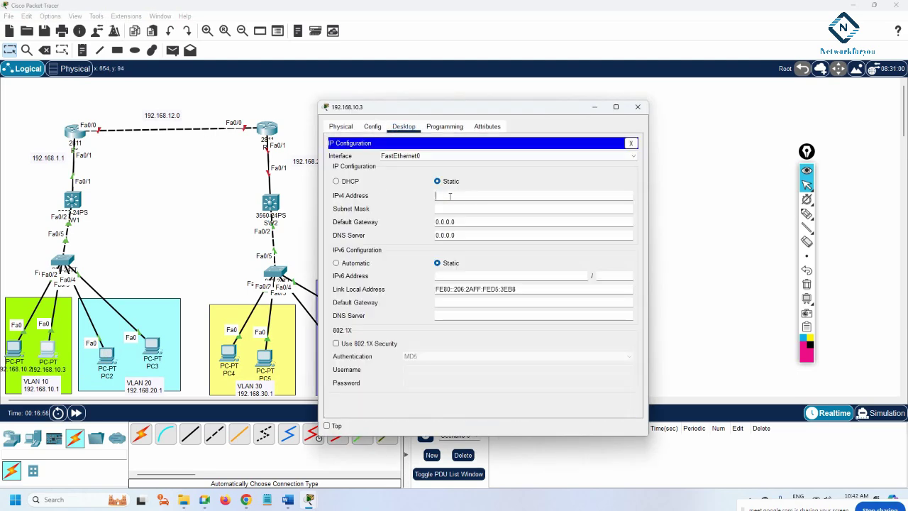
type("192.168.10.3")
key("Tab")
triple_click(456, 221)
type("192.168.10.3")
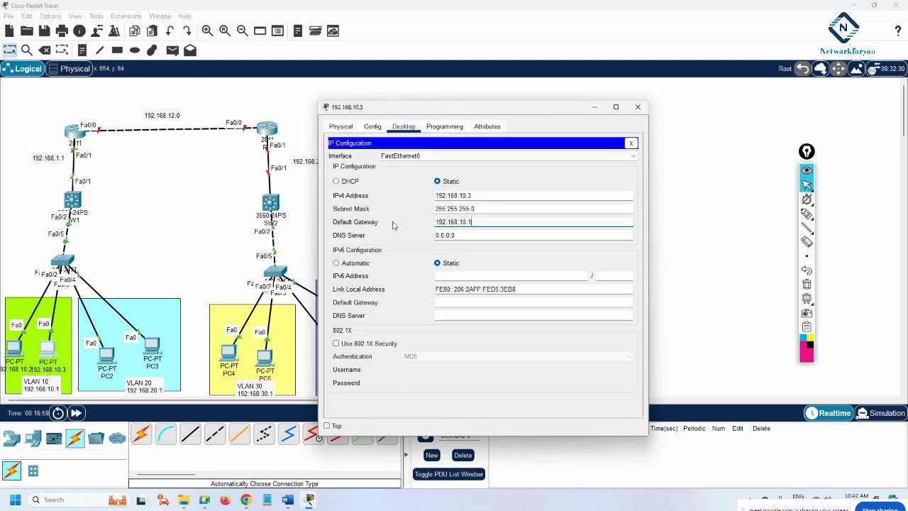
- Rename PC2 in the VLAN 20 area as 192.168.20.2 and copy that name
left_click(638, 107)
left_click(106, 377)
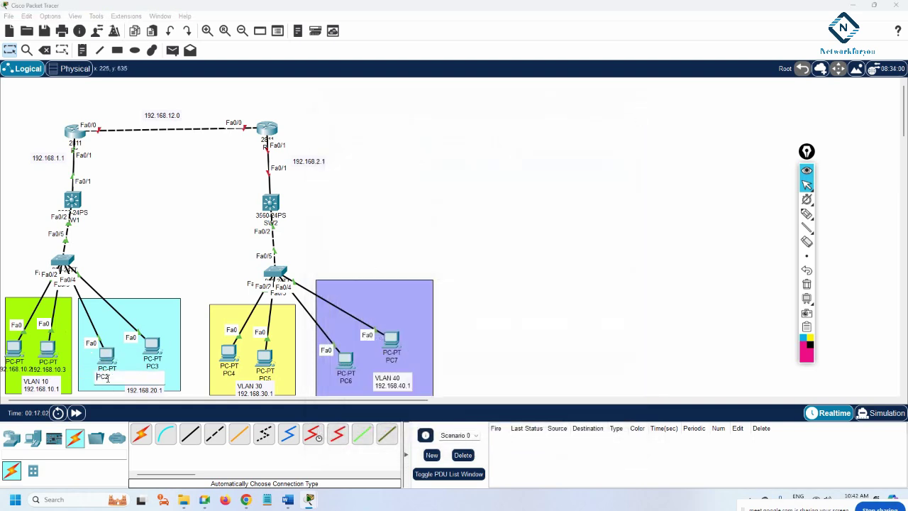
type("192.168.20.2")
key("ctrl+a")
key("ctrl+c")
- Give the PC named 192.168.20.2 the matching static IPv4 address, mask 255.255.255.0 and default gateway 192.168.20.1
left_click(106, 349)
left_click(403, 126)
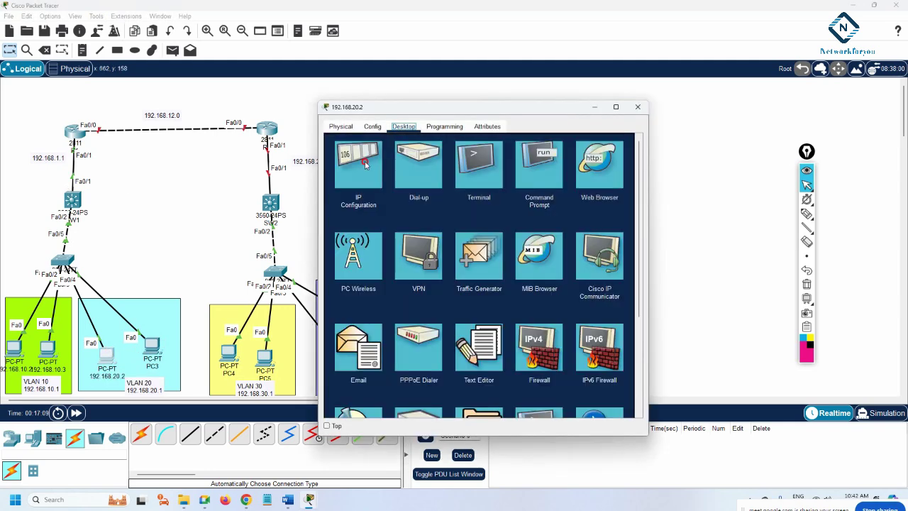
left_click(366, 167)
left_click(454, 195)
key("ctrl+v")
left_click(448, 208)
left_click(459, 221)
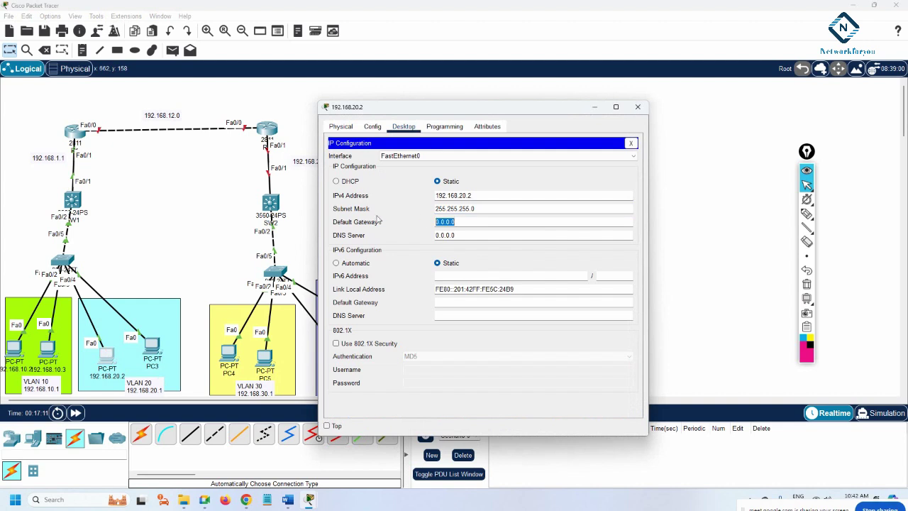
key("ctrl+v")
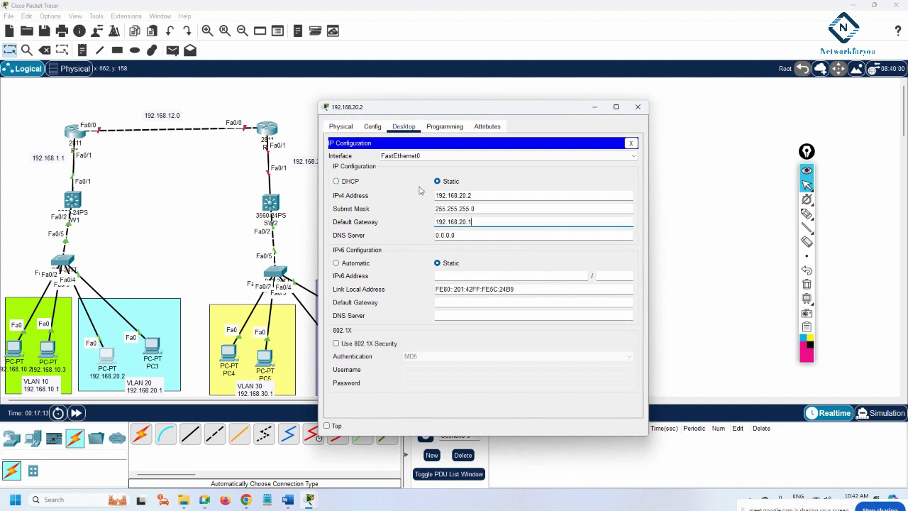
left_click(638, 107)
- Rename PC3 in the VLAN 20 area as 192.168.20.3 and copy that name
left_click(159, 366)
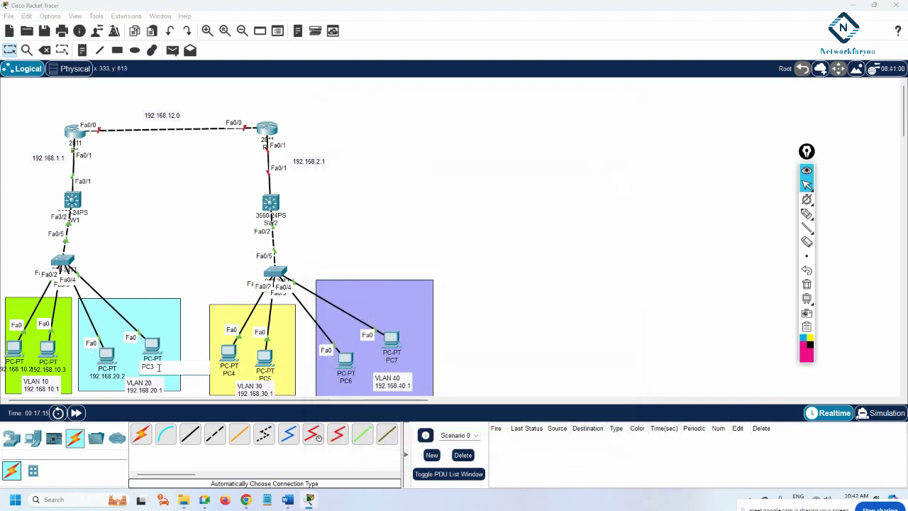
key("ctrl+v")
type("3")
key("ctrl+a")
left_click(159, 366)
key("ctrl+a")
key("ctrl+c")
- Give the PC named 192.168.20.3 the matching static IPv4 address, mask 255.255.255.0 and default gateway 192.168.20.1
left_click(152, 345)
left_click(404, 126)
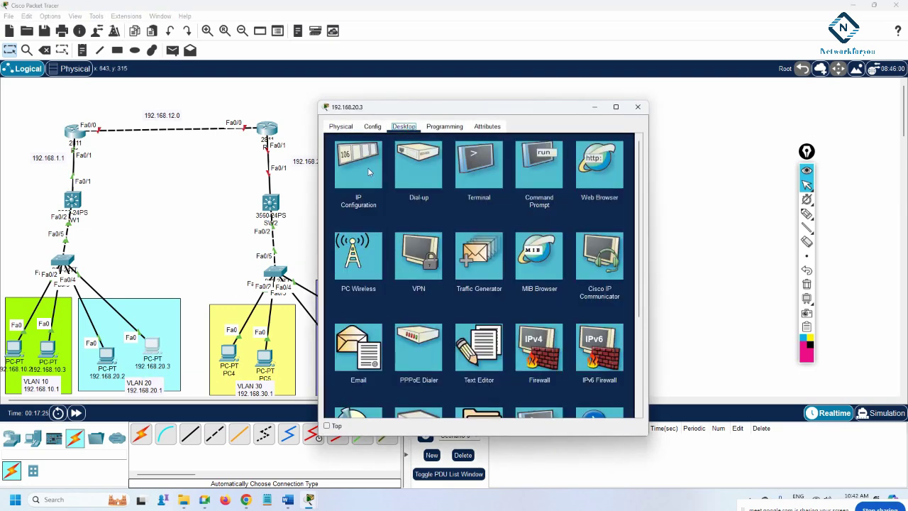
left_click(359, 166)
key("ctrl+v")
key("Tab")
key("Tab")
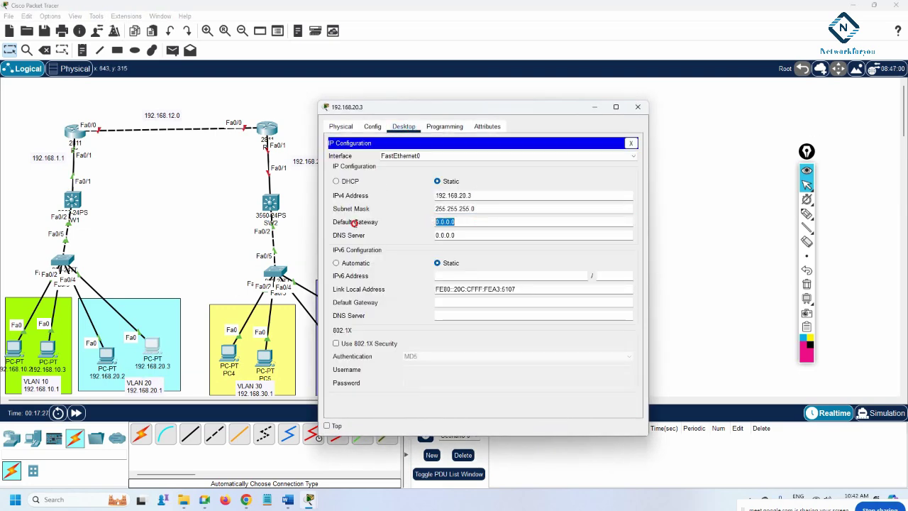
key("ctrl+v")
key("BackSpace")
type("1")
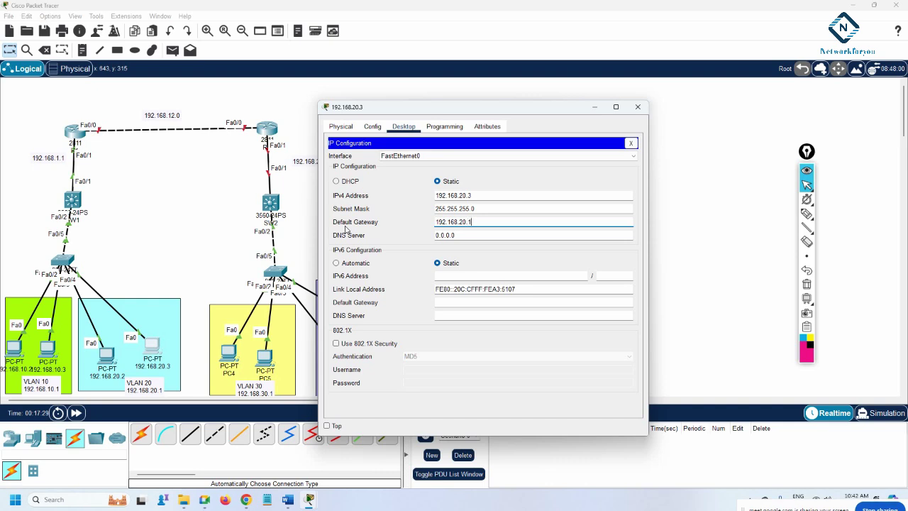
left_click(638, 107)
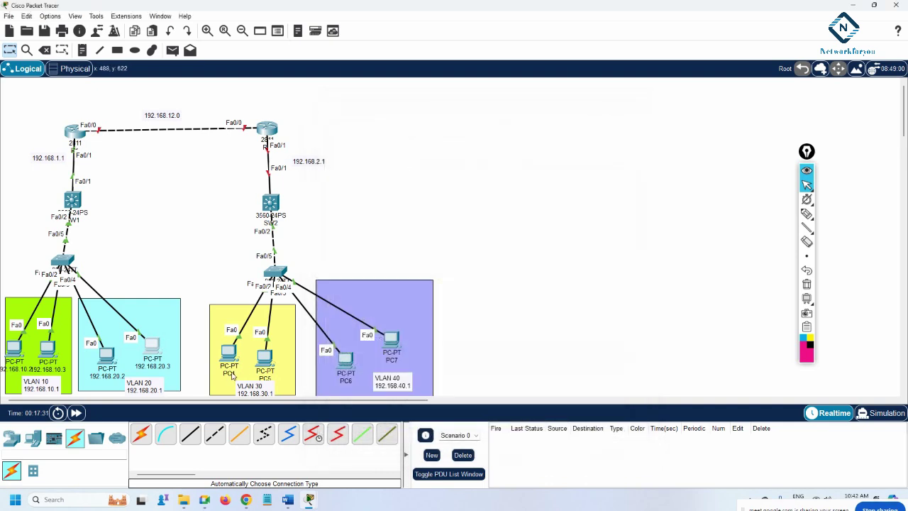
- Rename PC4 in the VLAN 30 area as 192.168.30.2 and copy that name
left_click(231, 372)
type("19")
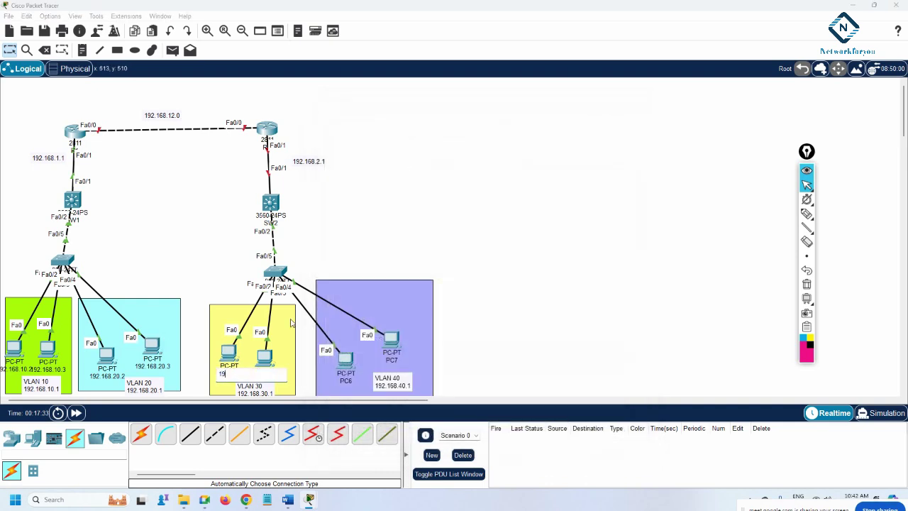
type("2.168.30.2")
key("ctrl+a")
key("ctrl+c")
- Give the PC named 192.168.30.2 the matching static IPv4 address, mask 255.255.255.0 and default gateway 192.168.30.1
left_click(228, 353)
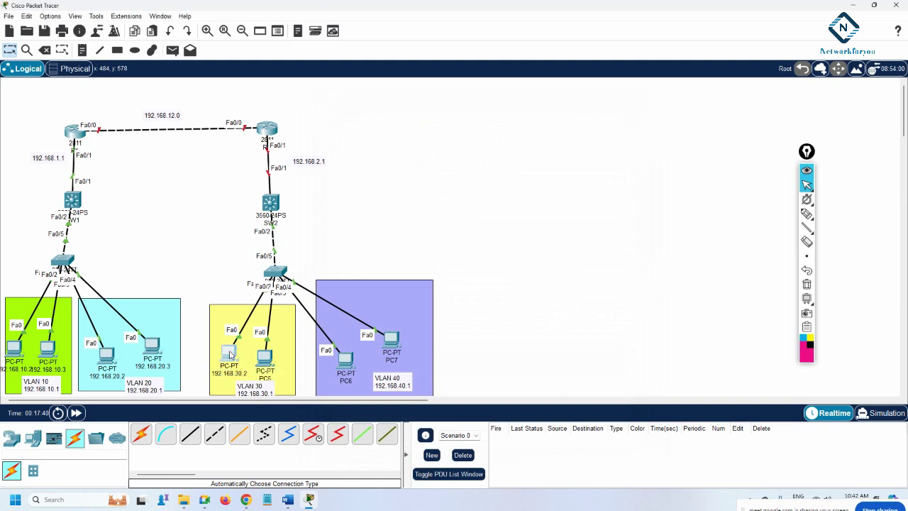
left_click(403, 127)
left_click(359, 176)
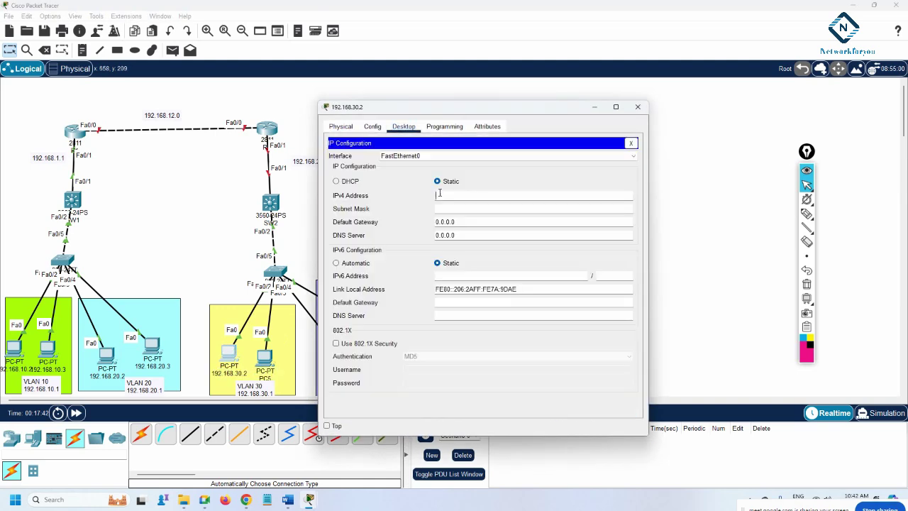
key("ctrl+v")
left_click(449, 208)
left_click(461, 222)
key("ctrl+v")
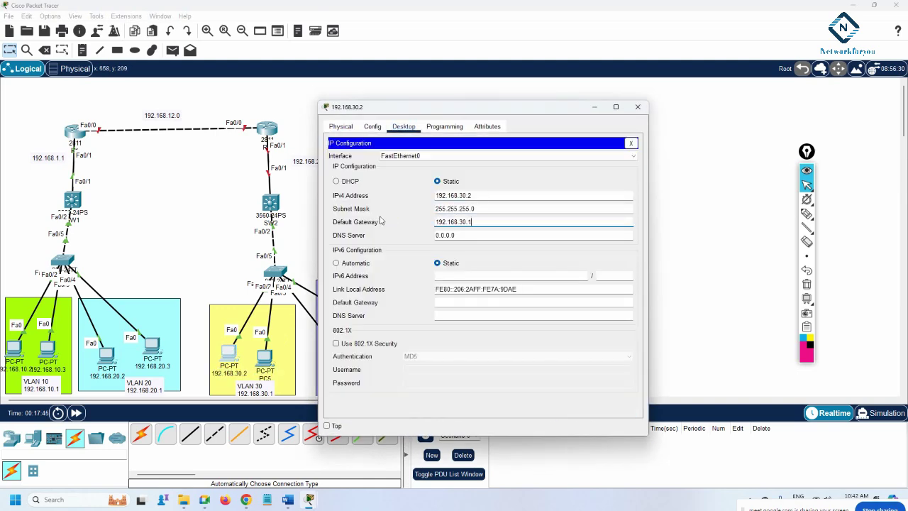
left_click(637, 107)
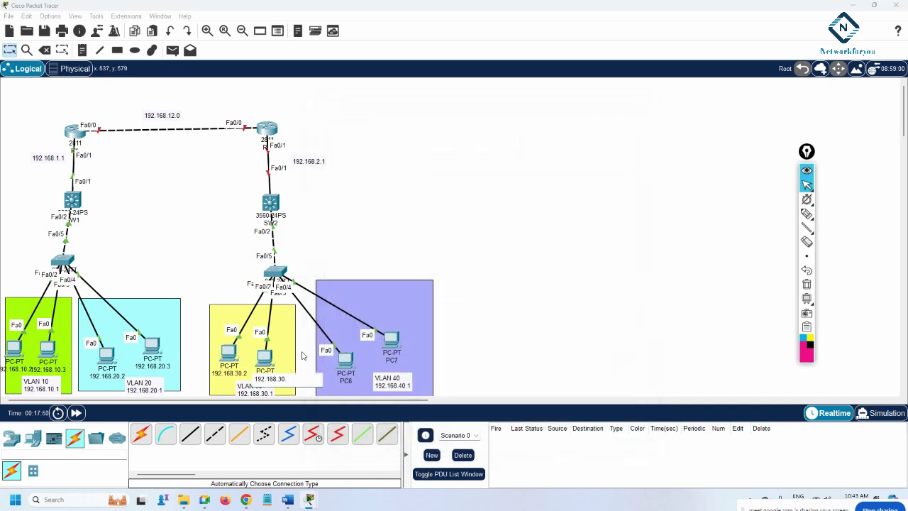
- Rename PC5 in the VLAN 30 area as 192.168.30.3 and copy that name
type(".3")
key("ctrl+a")
key("ctrl+c")
- Give the PC named 192.168.30.3 the matching static IPv4 address, mask 255.255.255.0 and default gateway 192.168.30.1
left_click(268, 359)
left_click(404, 127)
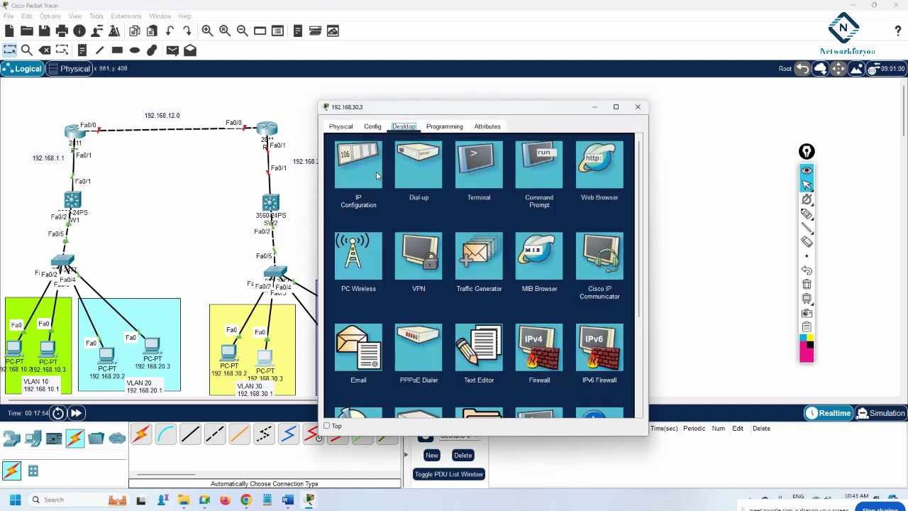
left_click(379, 177)
left_click(448, 194)
key("ctrl+v")
left_click(451, 208)
key("Tab")
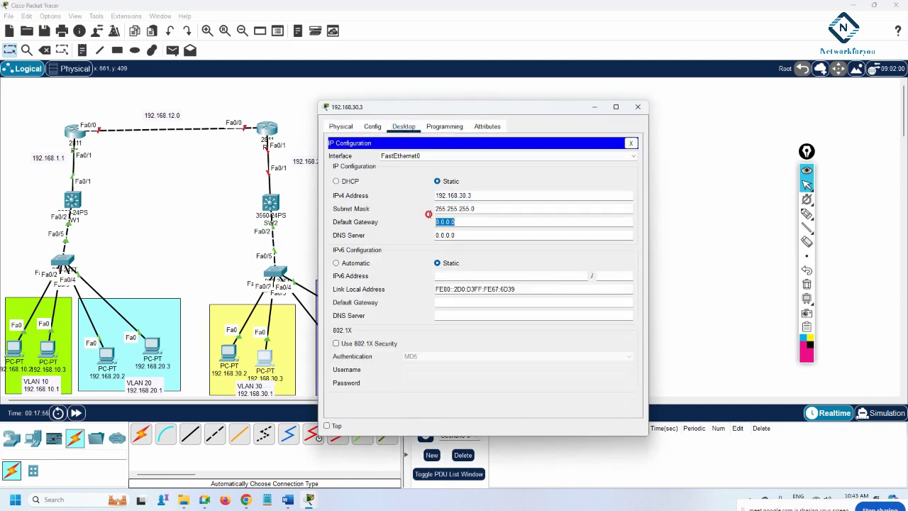
key("ctrl+v")
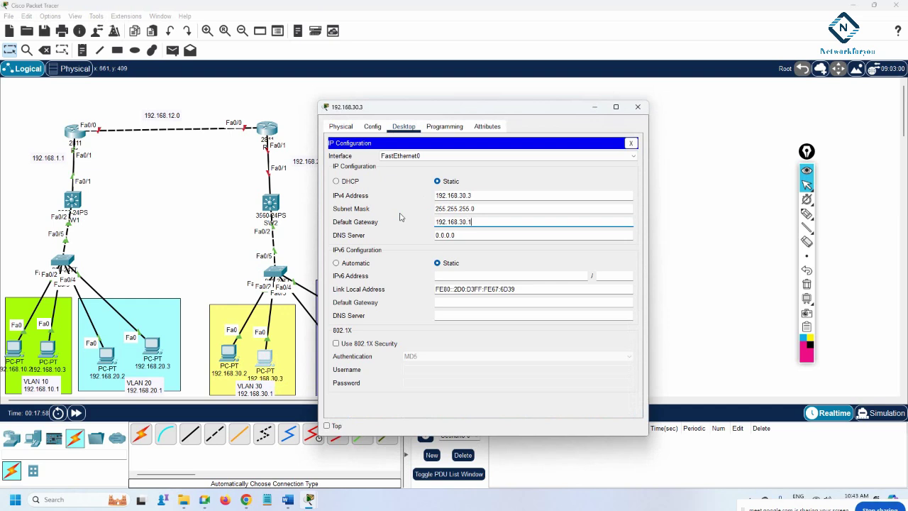
left_click(638, 107)
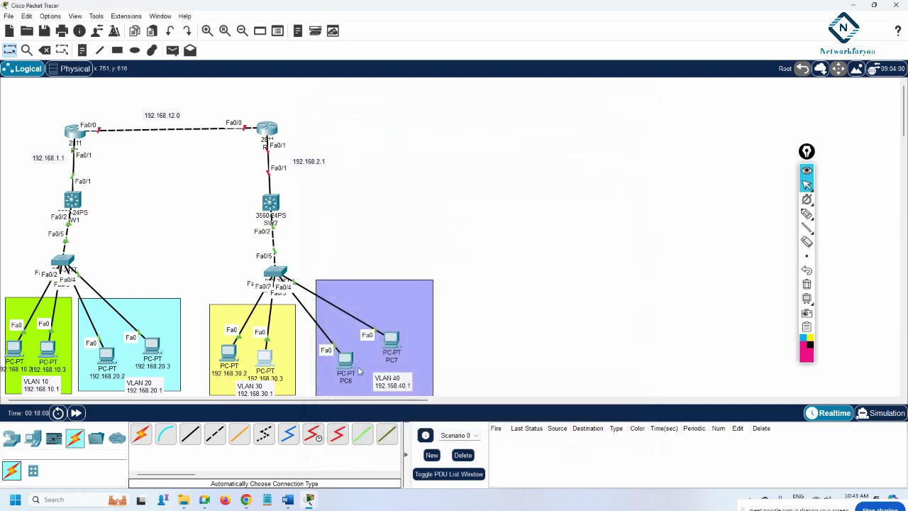
- Rename PC6 as 192.168.40.2 and give it static IPv4 address 192.168.40.2, mask 255.255.255.0 and default gateway 192.168.40.1
mouse_move(346, 362)
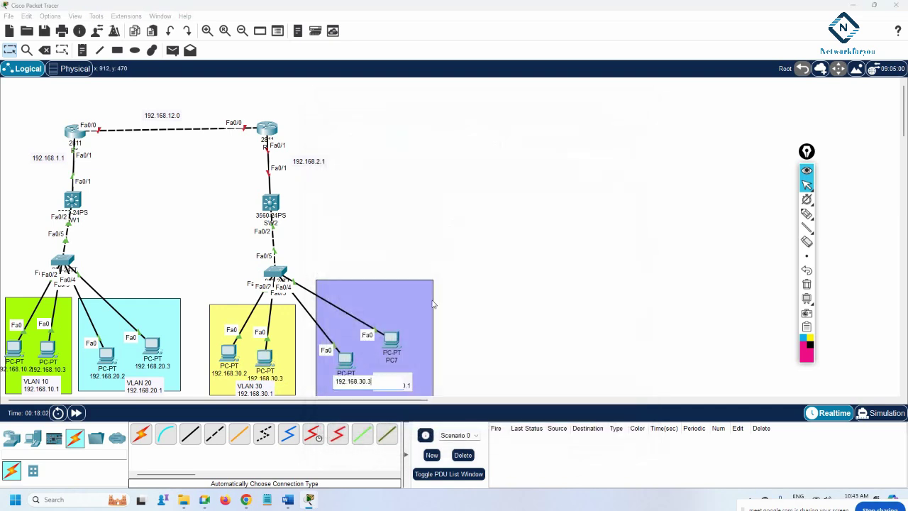
key("BackSpace")
left_click(345, 358)
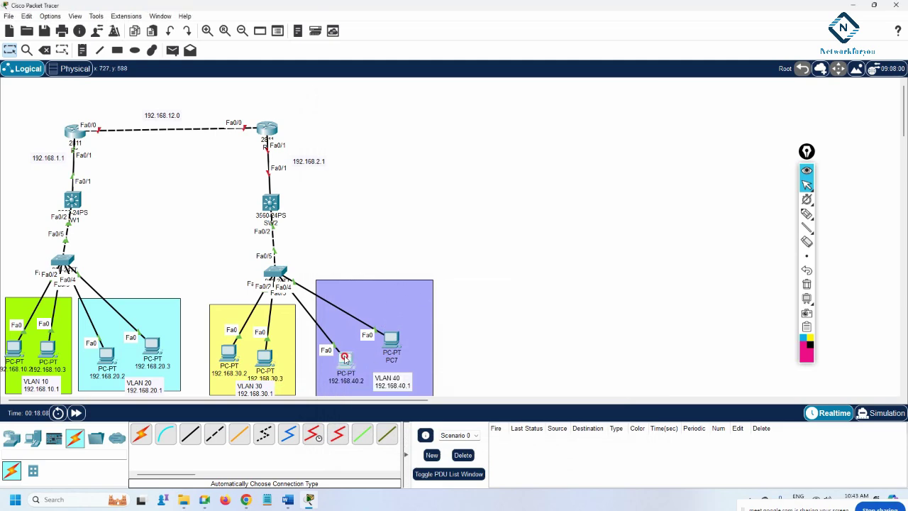
left_click(404, 126)
left_click(359, 170)
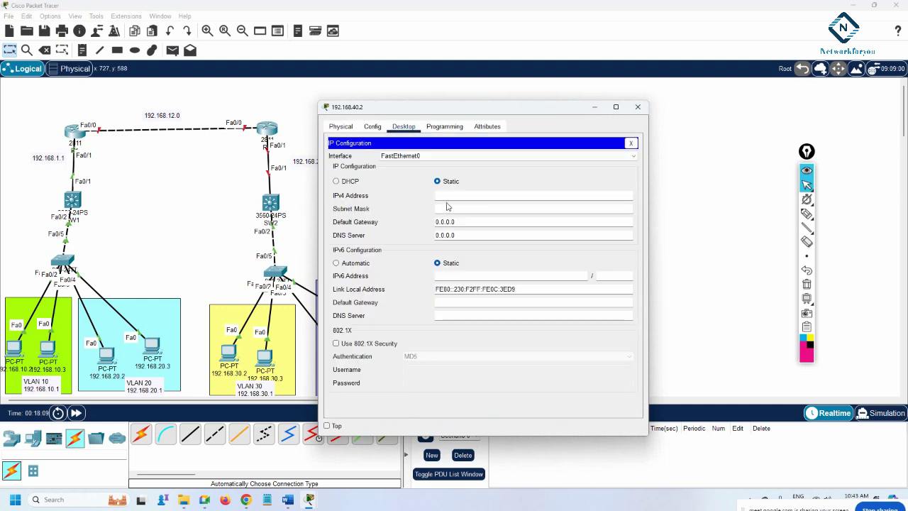
left_click(449, 196)
type("192.168.40.2")
key("Tab")
key("Tab")
type("192.168.40.2")
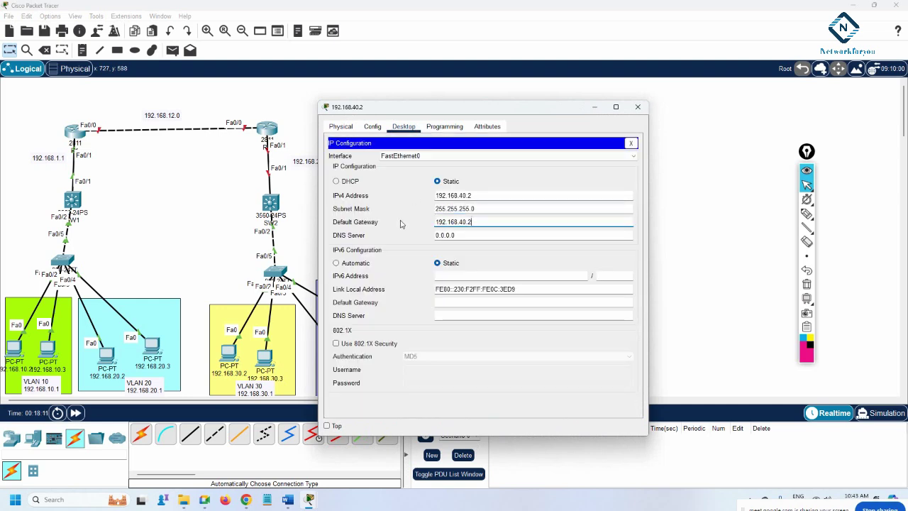
key("BackSpace")
type("1")
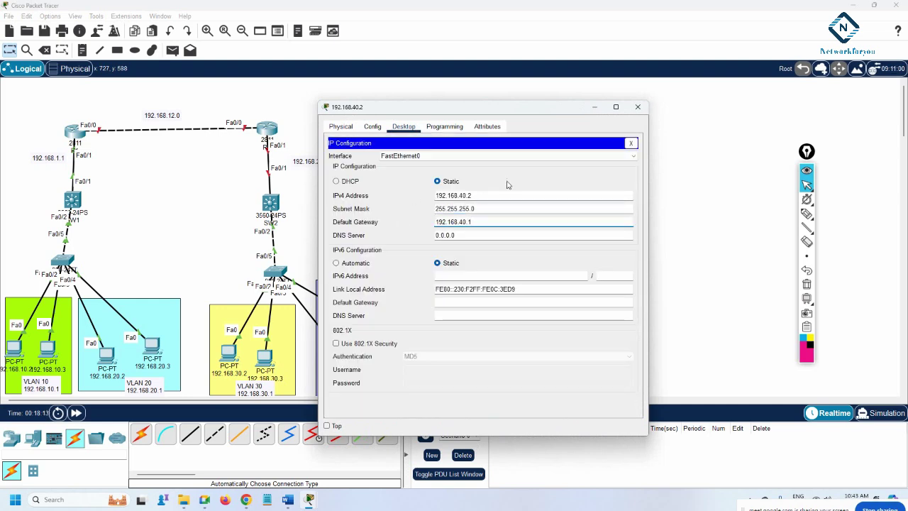
left_click(638, 106)
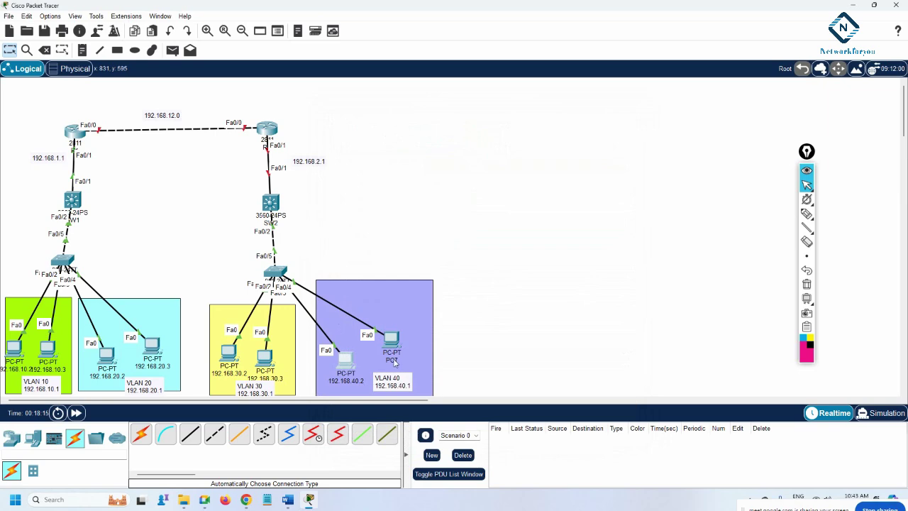
- Rename PC7 as 192.168.40.3 and give it static IPv4 address 192.168.40.3, mask 255.255.255.0 and default gateway 192.168.40.1
mouse_move(394, 362)
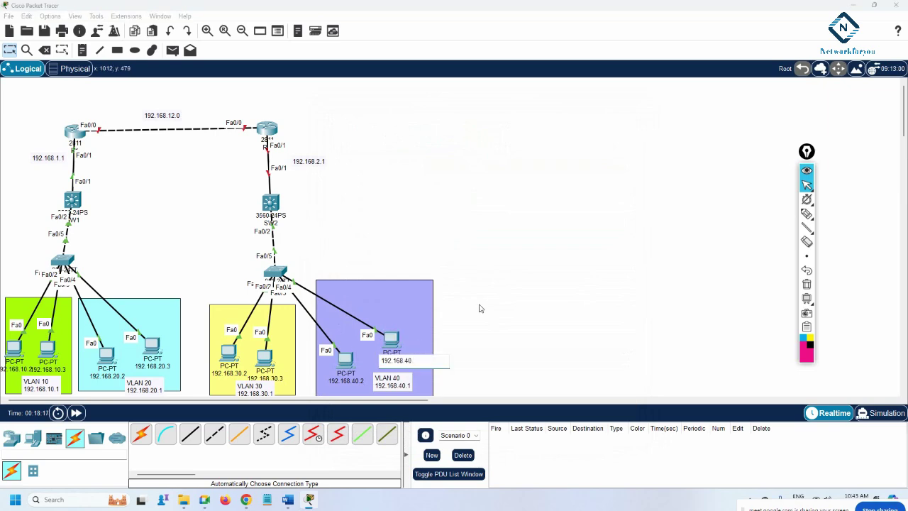
left_click(399, 340)
left_click(399, 340)
left_click(404, 127)
left_click(357, 192)
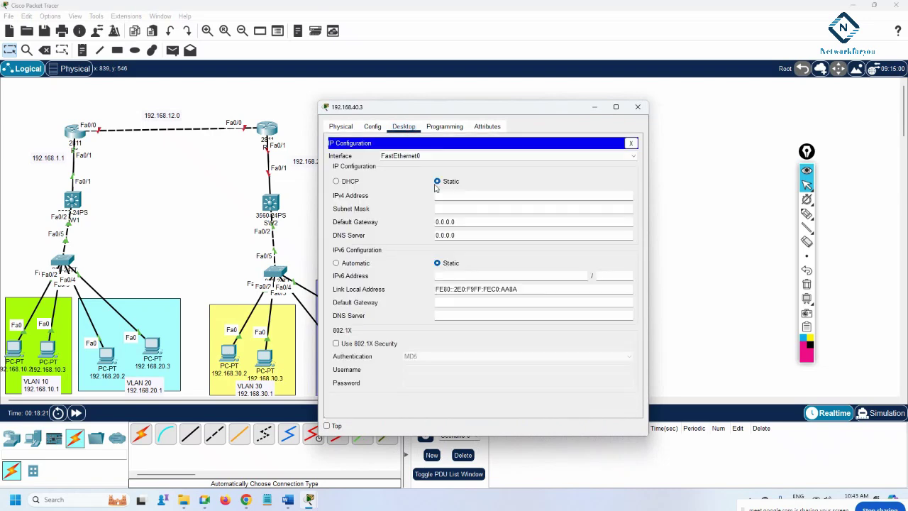
type("192.168.40.3")
left_click(466, 208)
key("Tab")
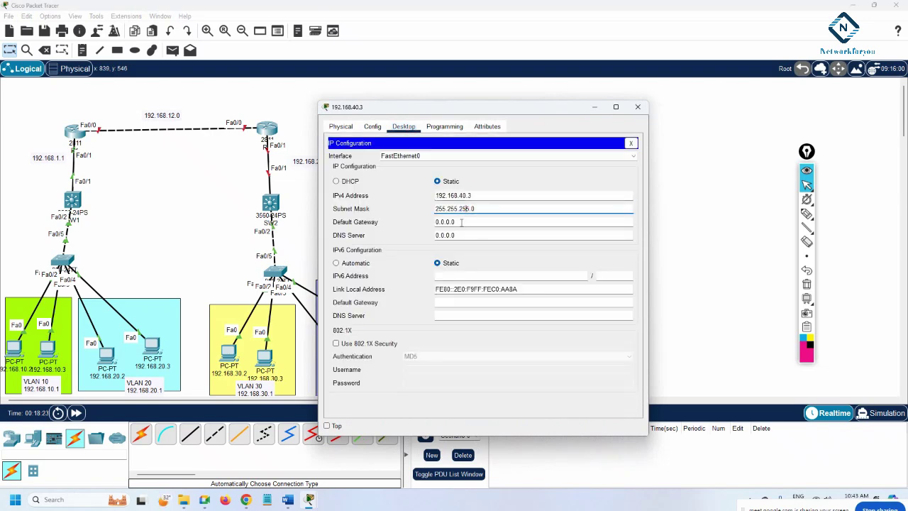
type("192.168.40.3")
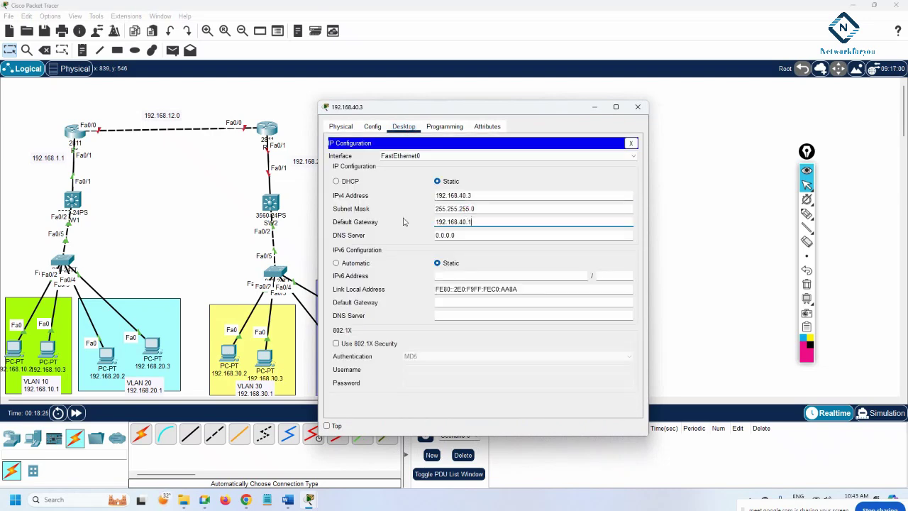
left_click(638, 106)
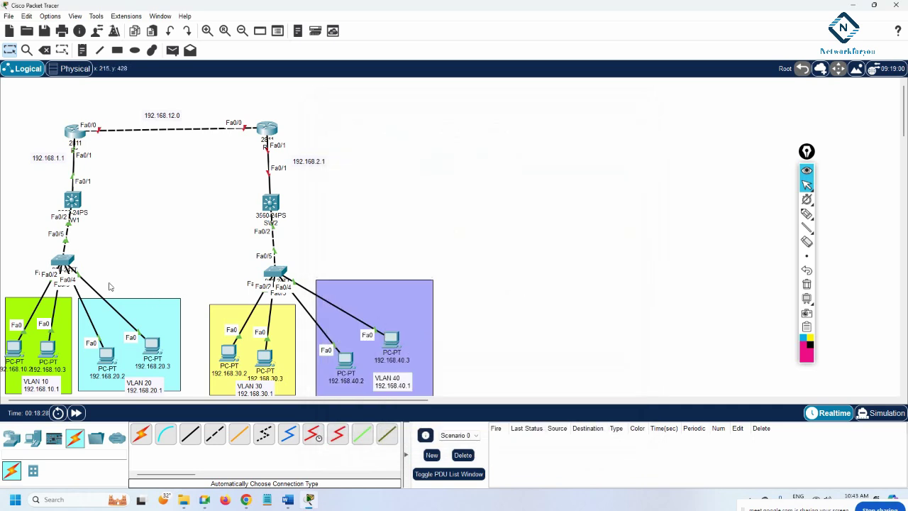
- Nudge the access switch above VLANs 10 and 20 slightly, and open a blank Notepad document placed clear of the topology
left_click_drag(63, 262, 68, 264)
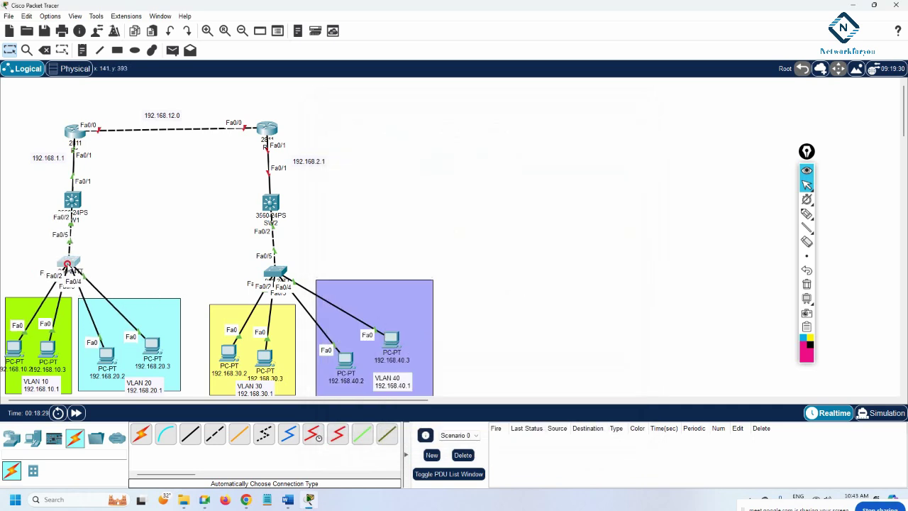
left_click(54, 499)
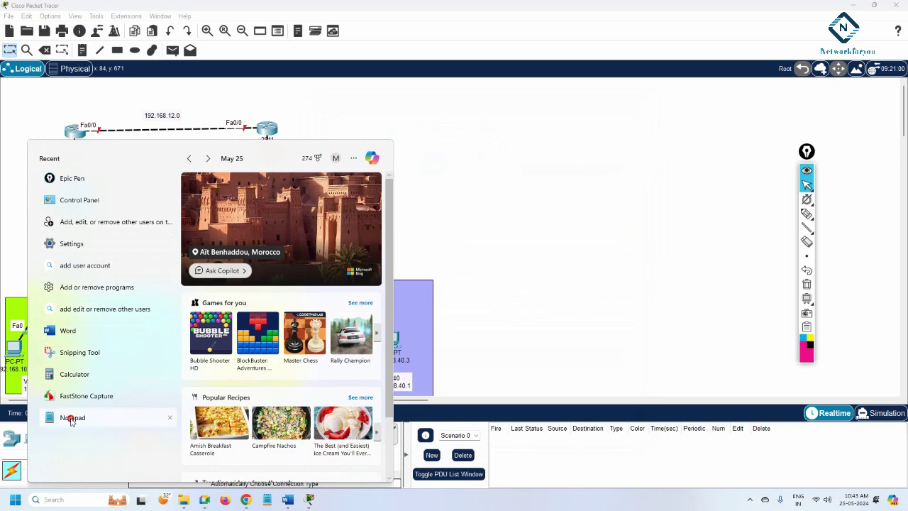
left_click(485, 274)
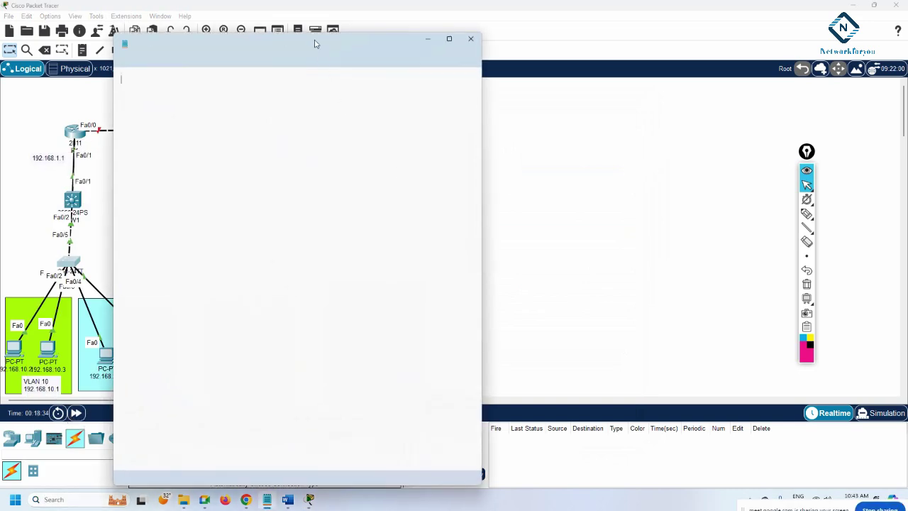
left_click_drag(405, 45, 736, 71)
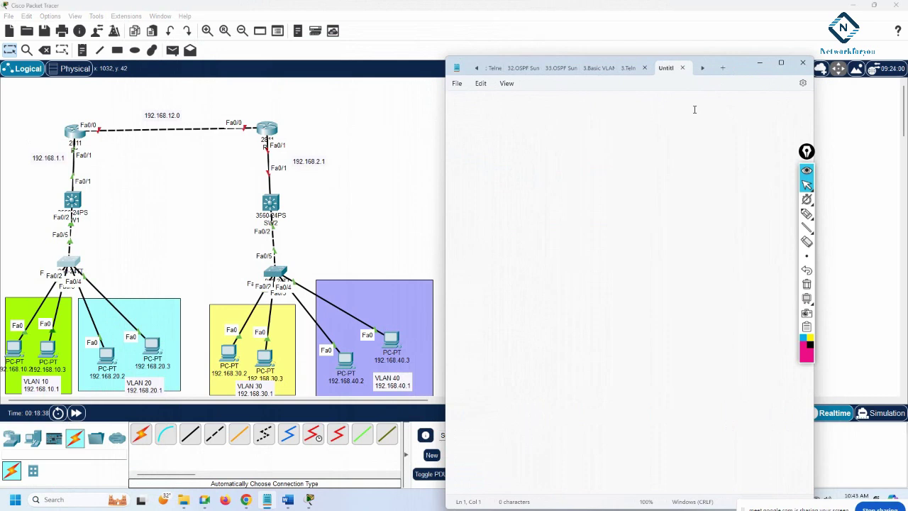
- Write the headings "!Mini Project:" and "!R1 Configuration:" in the blank document, separated by an empty line
type("I")
type("MI")
type("ini")
type(" Project:")
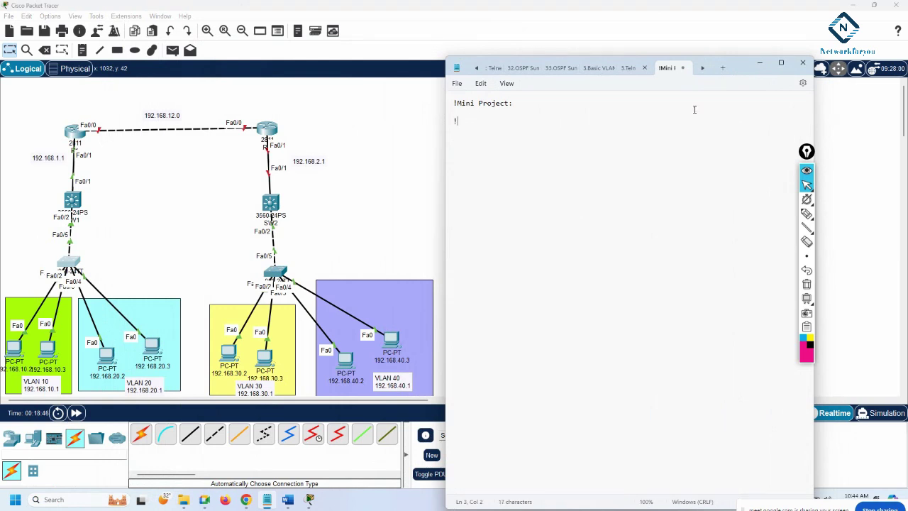
type("!R1 Configuration:")
key("Return")
- Add the R1 opening commands "en", "config t" and "hostname R1" on separate lines, followed by an empty line
type("en")
key("Return")
type("config t")
key("Return")
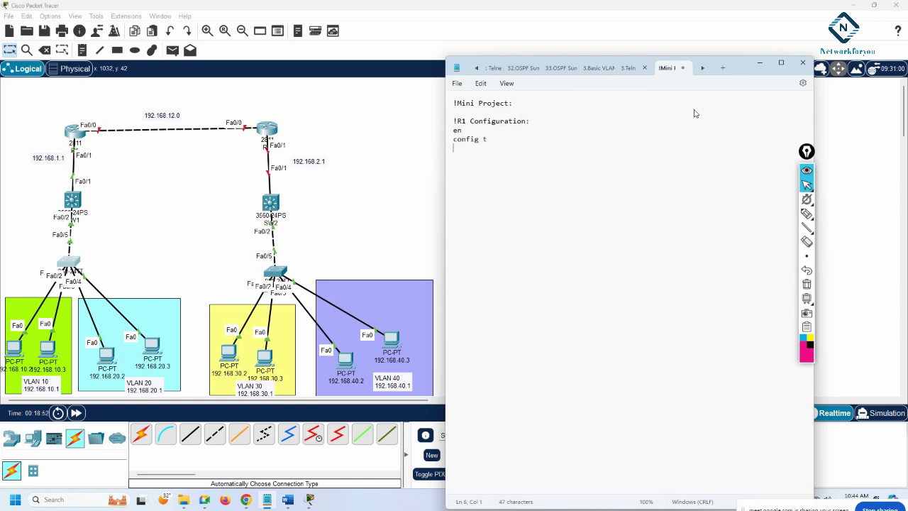
type("hostname R1")
key("Return")
key("Return")
- Write R1's first interface block: "int f0/0", "ip add 192.168.12.1 255.255.255.0" and "no sh"
type("int f0/0 ")
type("ip add")
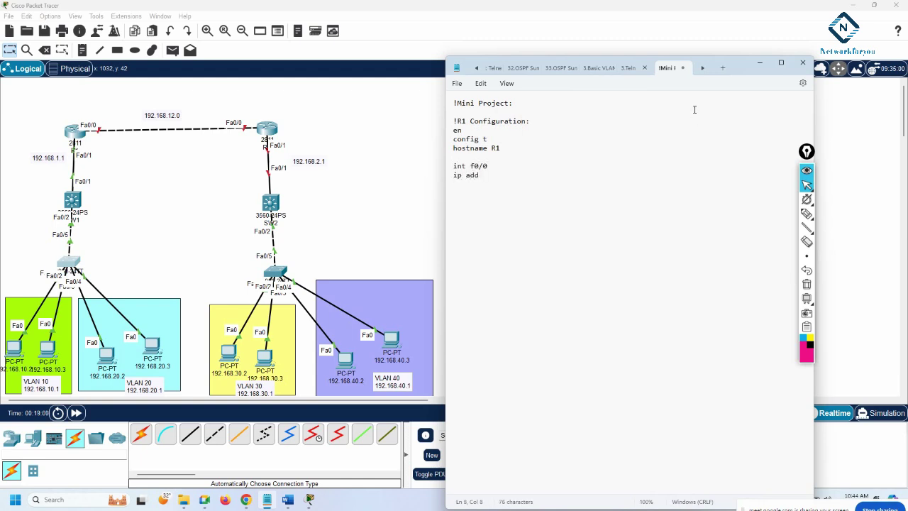
type(" 192.168.12.1 255.255.255.0")
key("Return")
type("no")
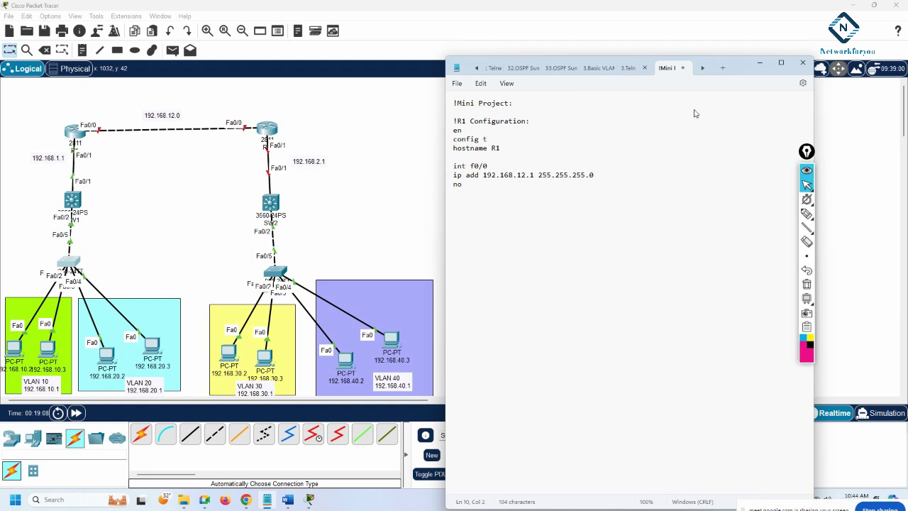
type(" sh")
key("Return")
key("Return")
- Start R1's second interface block with "int f0/1" and "ip add 192.168.1.1"
type("int")
type(" f0/1 ")
type("ip ad")
type("d 192.168")
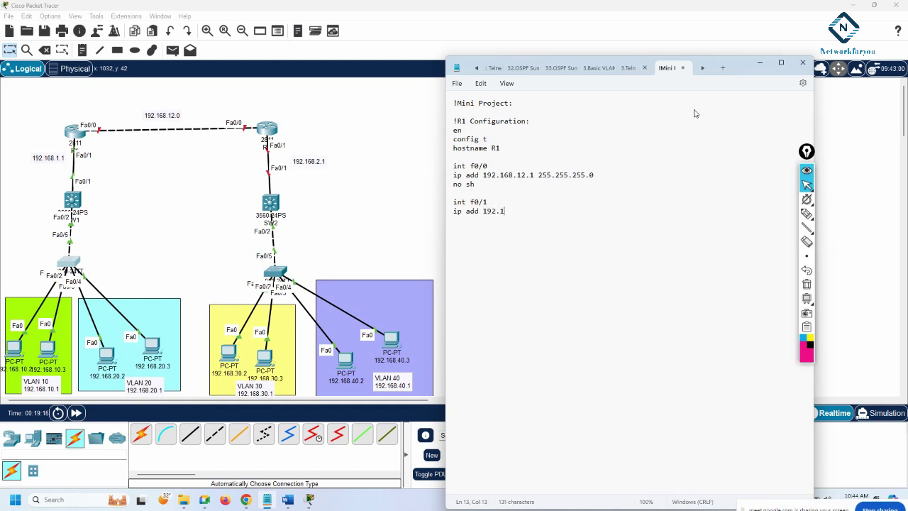
type(".1.1")
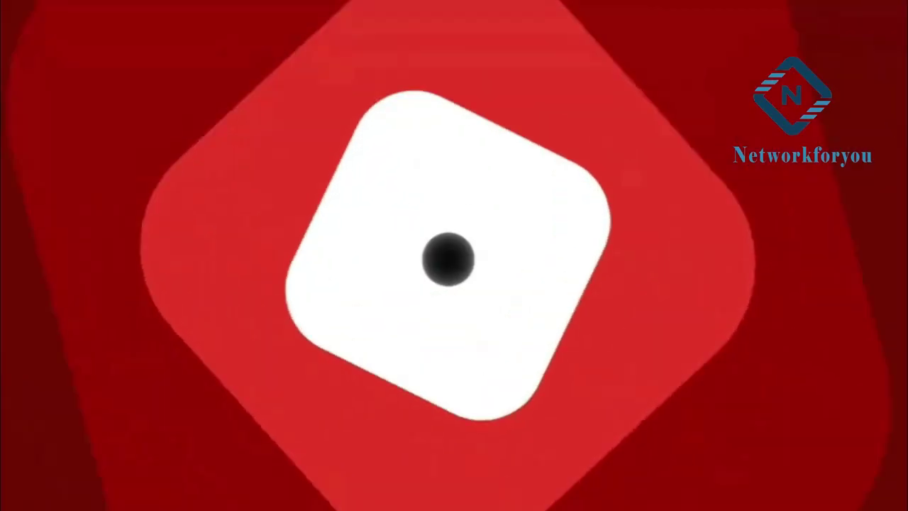